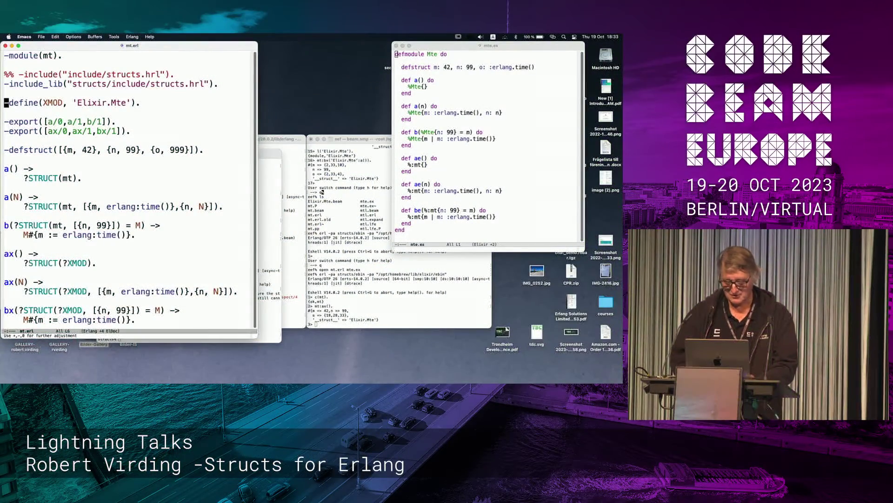
Step: Enlarge the mte.ex text one step and widen and lengthen the window to show the whole Mte module
key("ctrl+x")
key("ctrl+0")
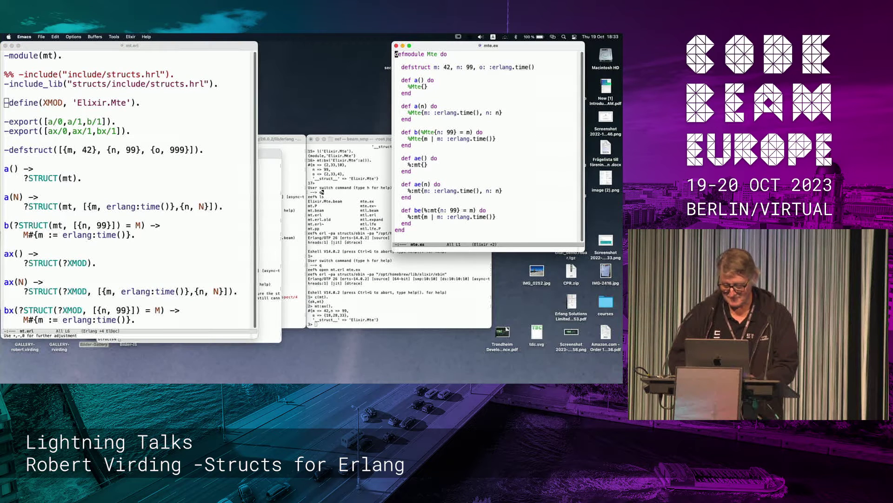
key("plus")
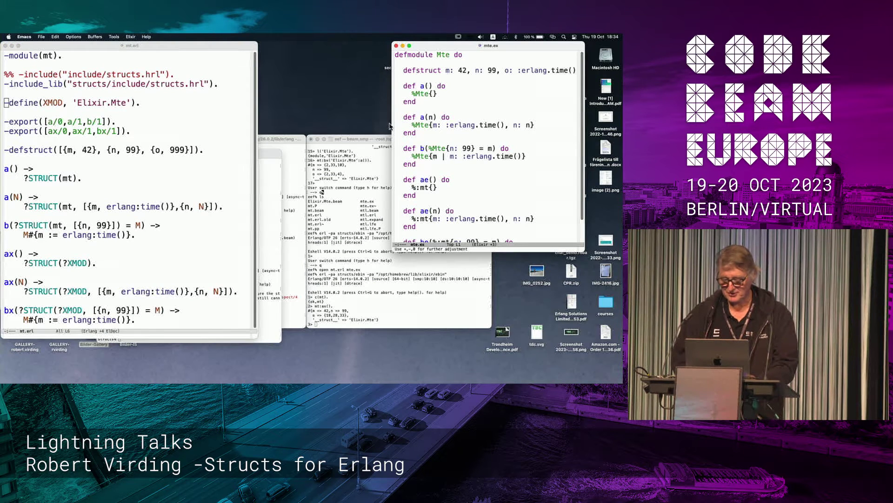
left_click_drag(391, 127, 326, 134)
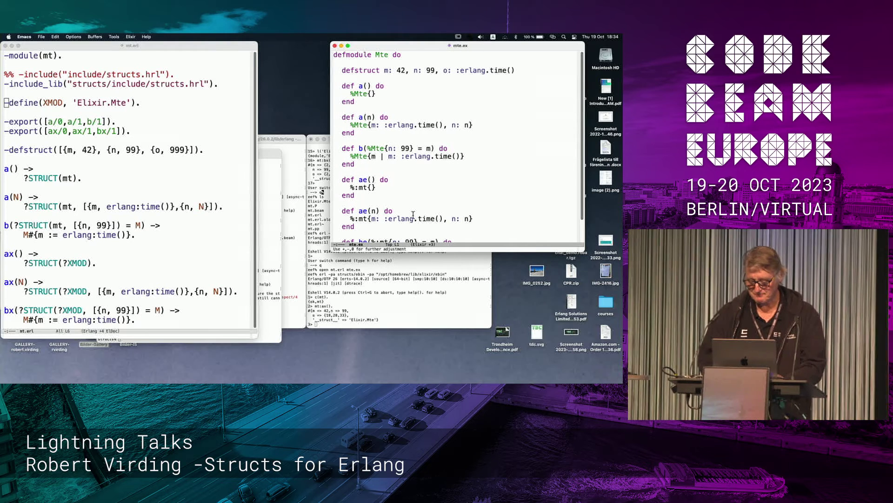
left_click_drag(451, 249, 463, 342)
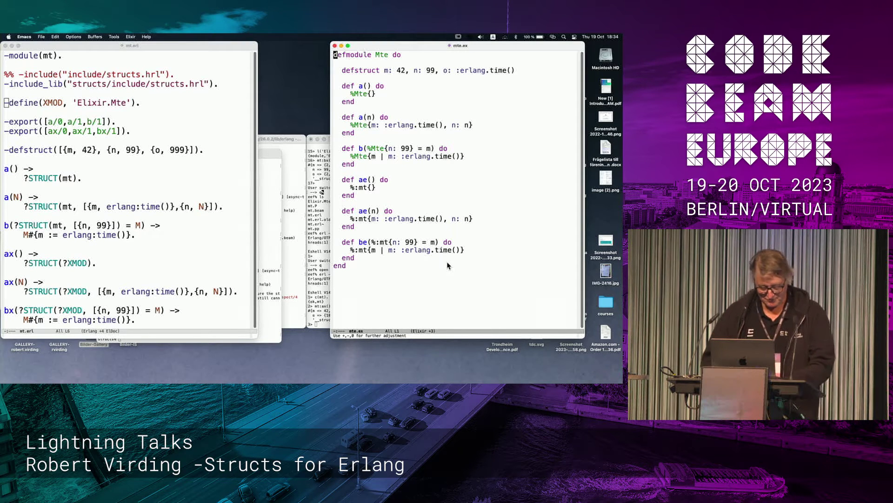
Step: Enlarge the source text once more, then enlarge the IEx shell text and move it to the top
key("plus")
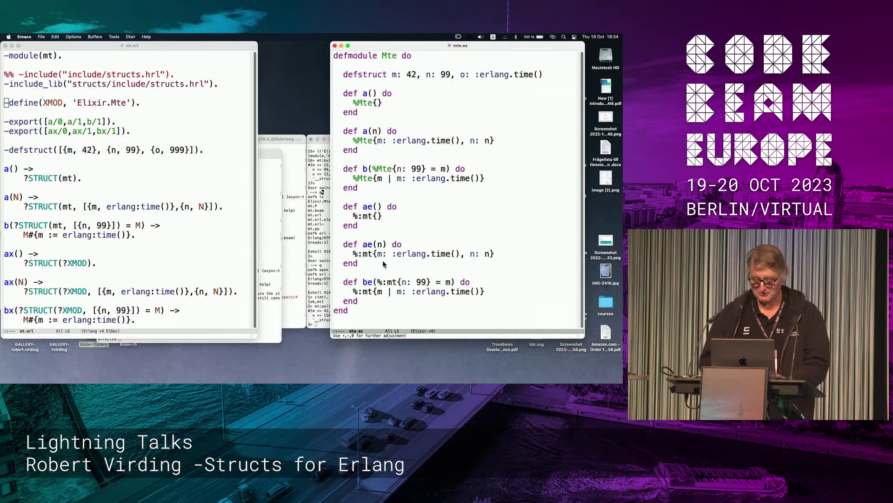
left_click(382, 264)
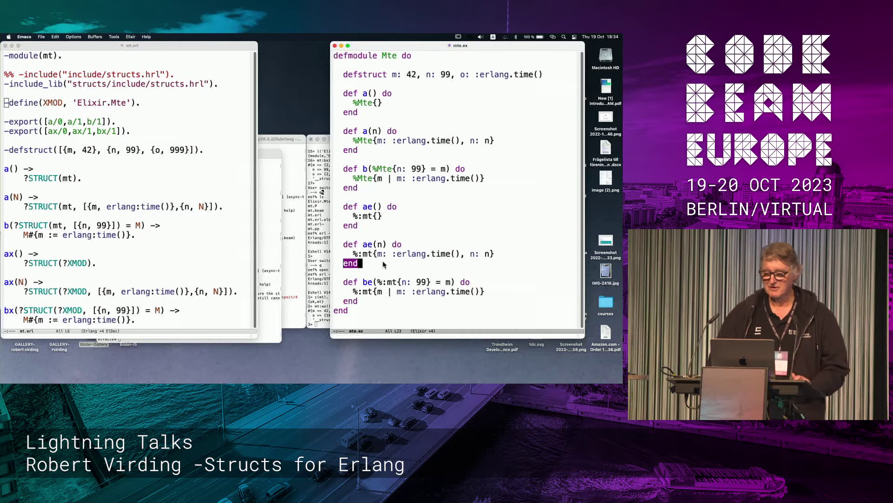
left_click(291, 263)
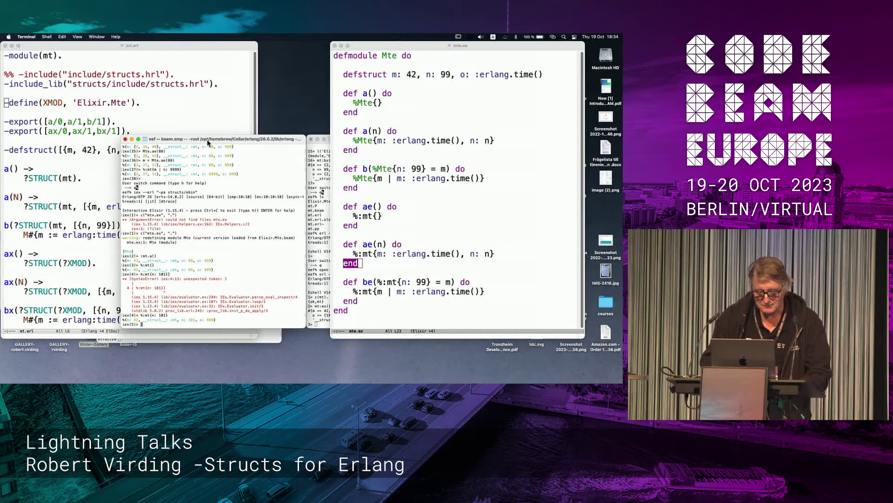
mouse_move(204, 141)
left_mouse_down()
mouse_move(203, 185)
mouse_move(190, 195)
left_mouse_up()
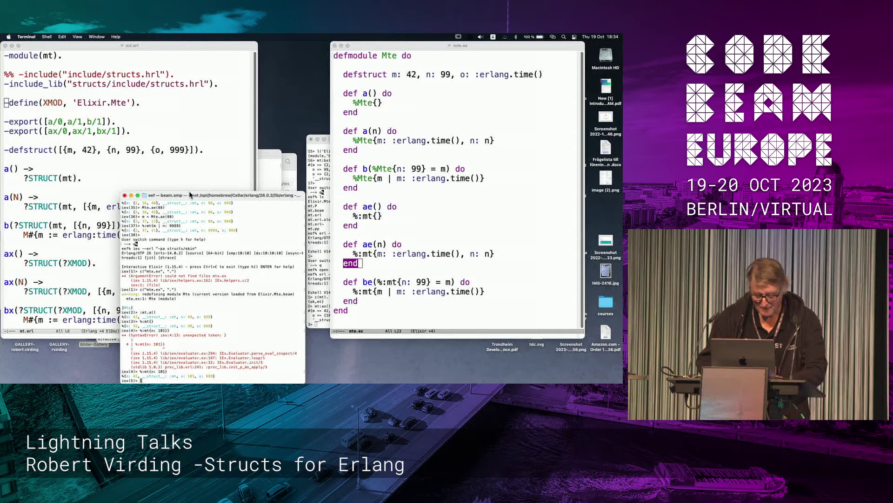
key("super+plus")
key("super+plus")
key("super+plus")
key("super+plus")
key("super+plus")
key("super+plus")
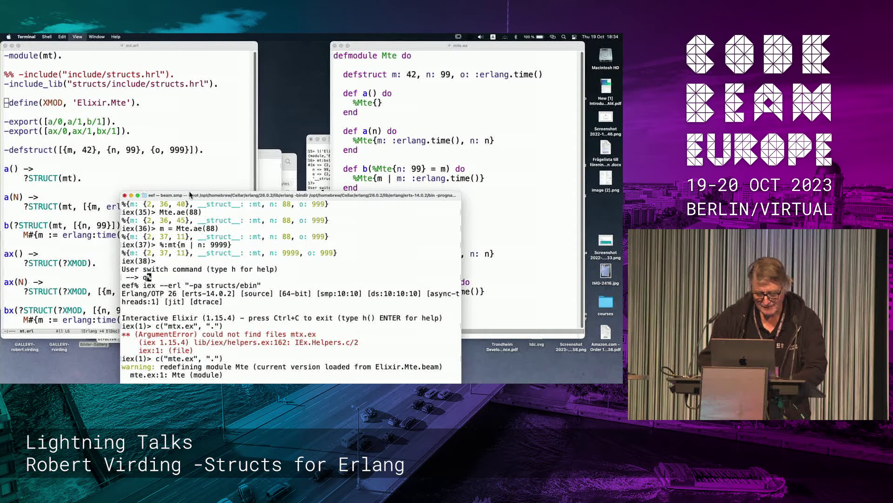
key("super+plus")
mouse_move(186, 198)
left_mouse_down()
mouse_move(109, 36)
mouse_move(115, 44)
left_mouse_up()
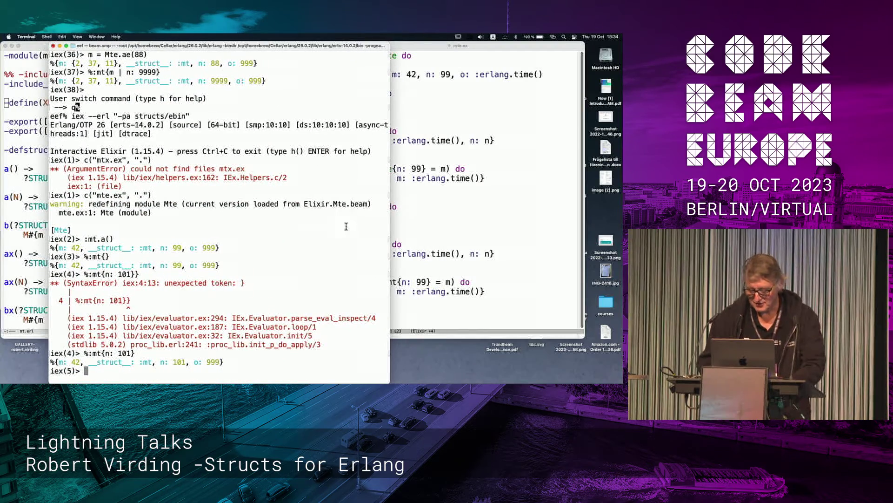
Step: Bring the Erlang shell forward, enlarge its text two steps, and place it beside IEx
key("super+Tab")
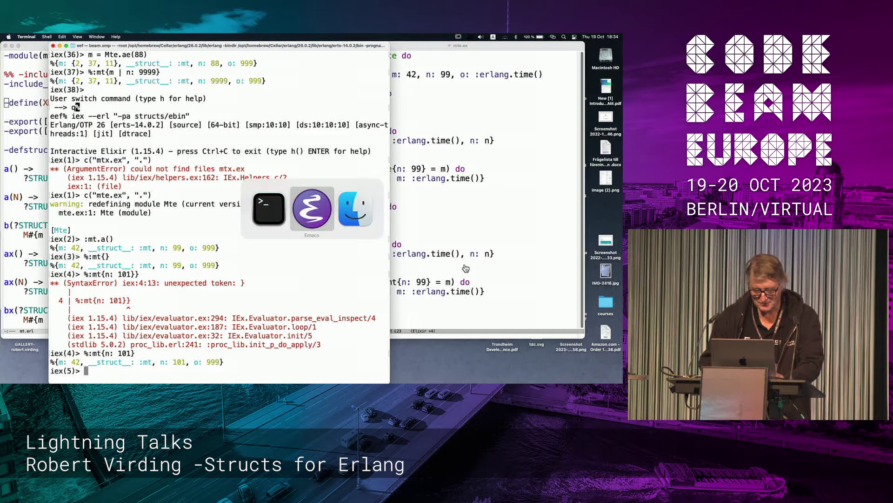
key("super+shift+Tab")
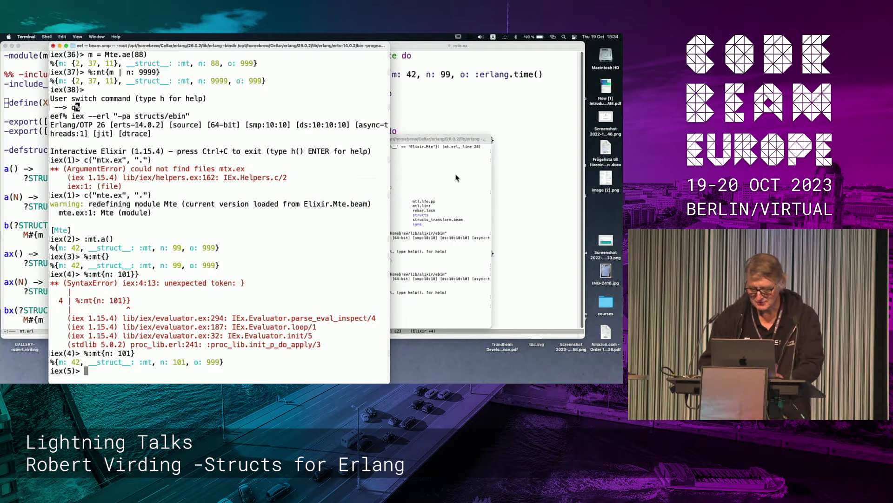
mouse_move(437, 143)
left_mouse_down()
mouse_move(541, 103)
mouse_move(524, 79)
left_mouse_up()
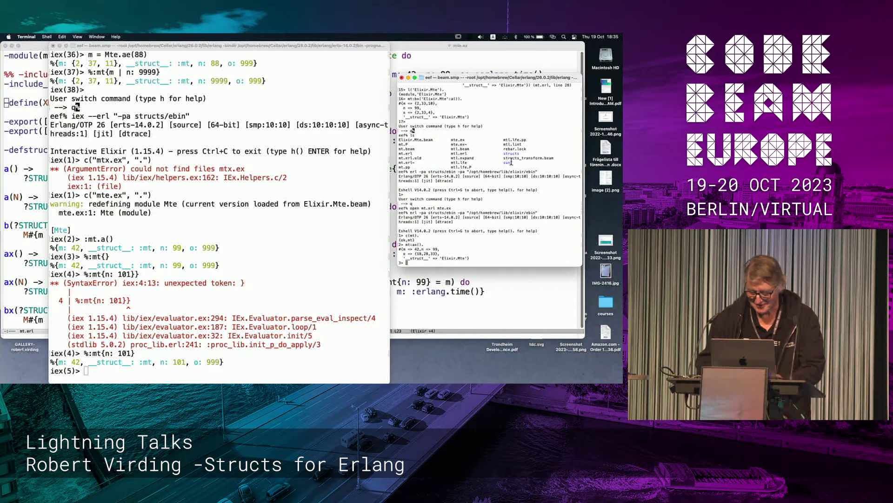
key("super+plus")
key("super+plus")
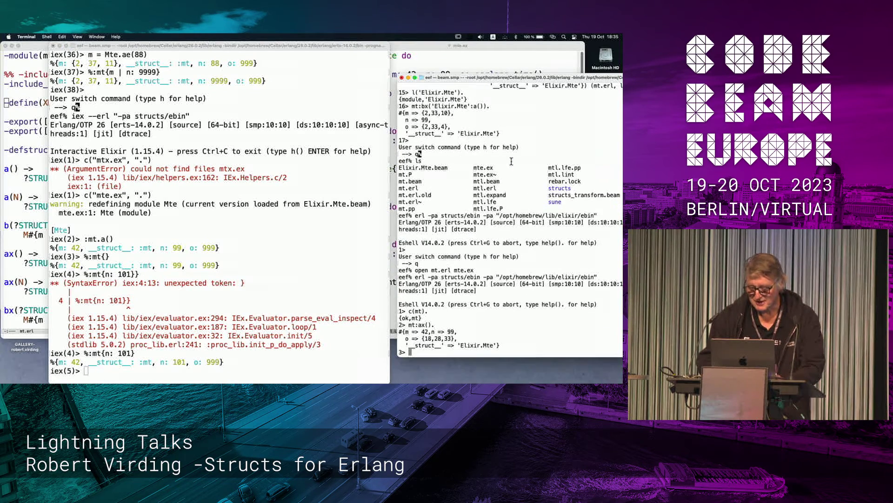
key("super+plus")
key("super+plus")
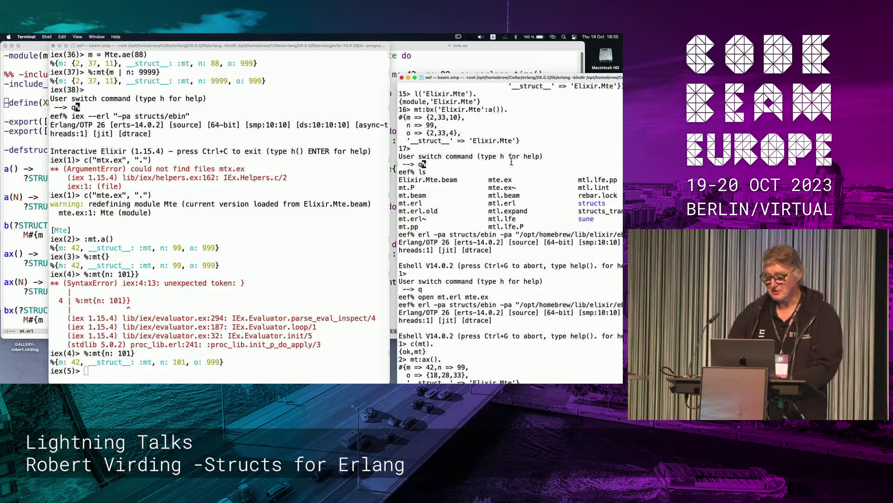
mouse_move(489, 79)
left_mouse_down()
mouse_move(415, 57)
mouse_move(399, 62)
left_mouse_up()
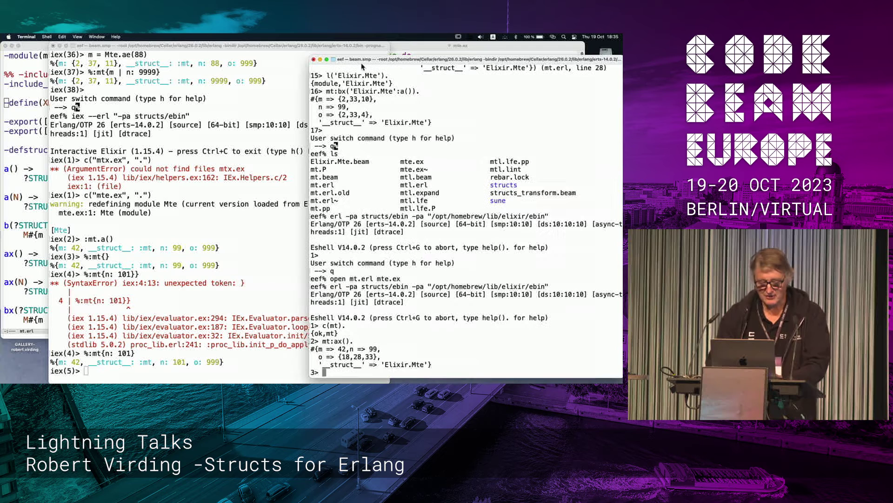
Step: Raise the mte.ex Emacs window above both Terminal shells
left_click(444, 46)
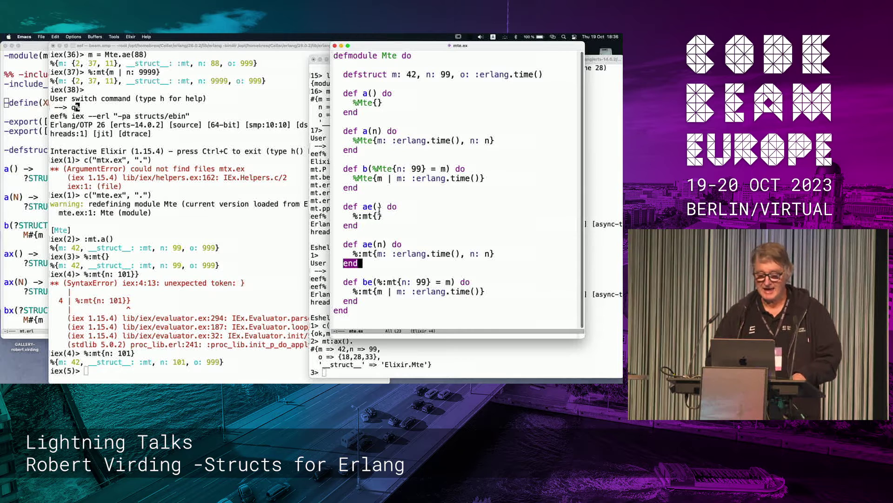
Step: Raise the mt.erl source window, then bring the Erlang shell back in front
left_click(39, 171)
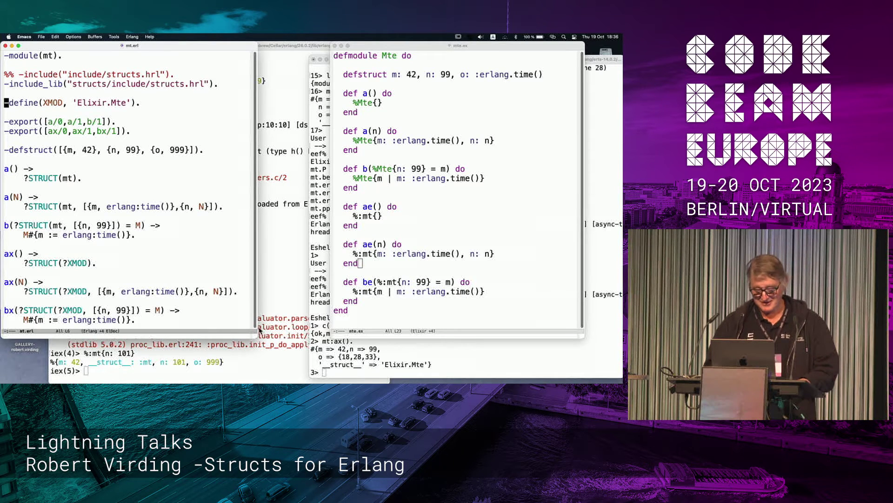
left_click(329, 357)
type("mt:a().")
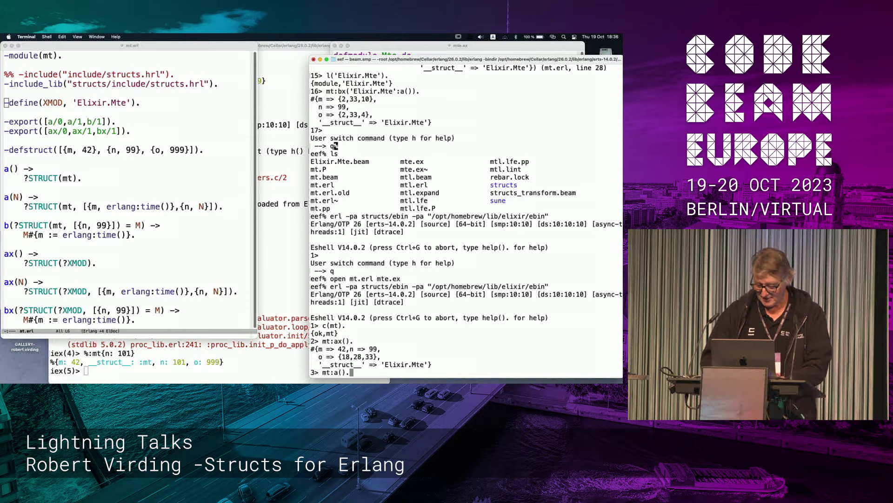
type(".")
Step: Evaluate mt:a() and mt:a(101) in the Erlang shell, fixing a stray character
key("Return")
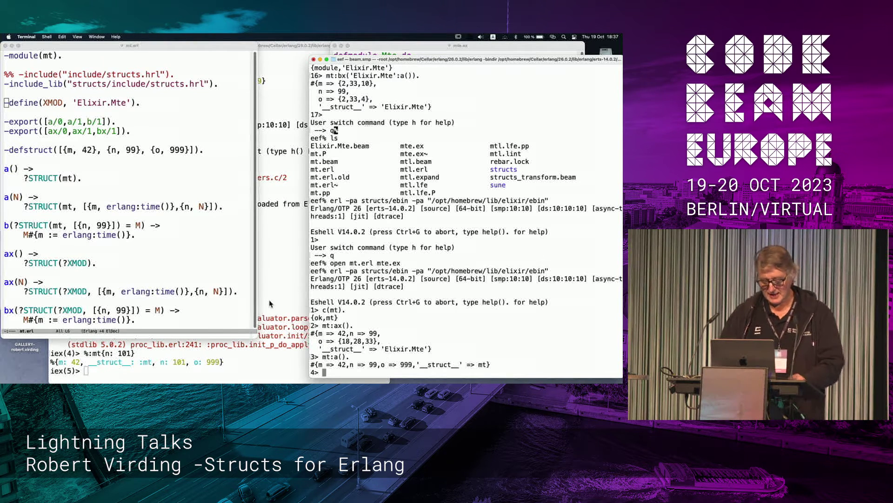
type("mt:an")
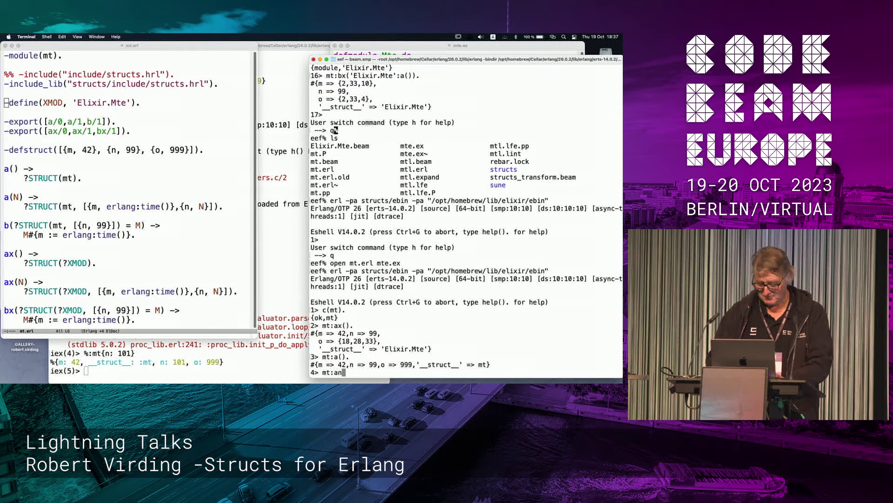
type("(")
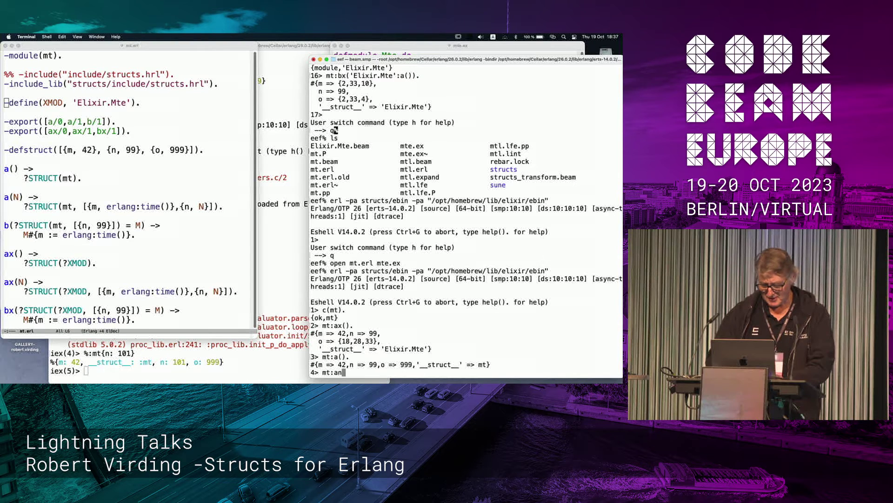
key("BackSpace")
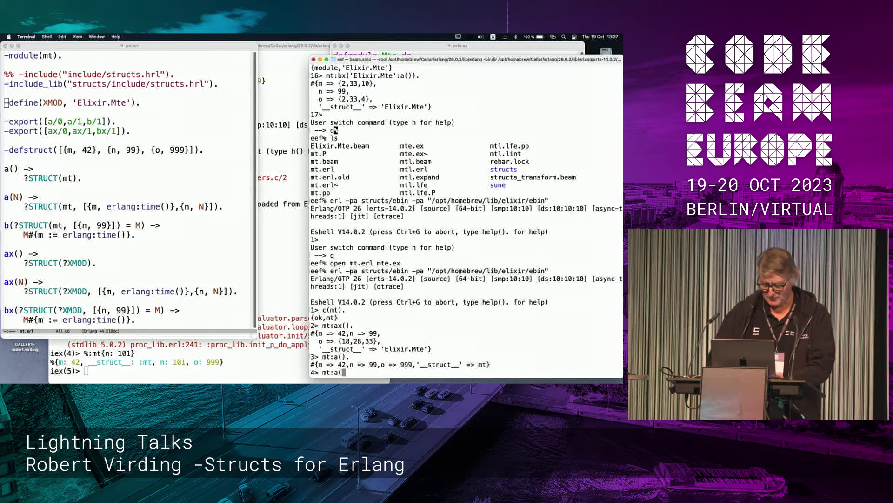
type("101")
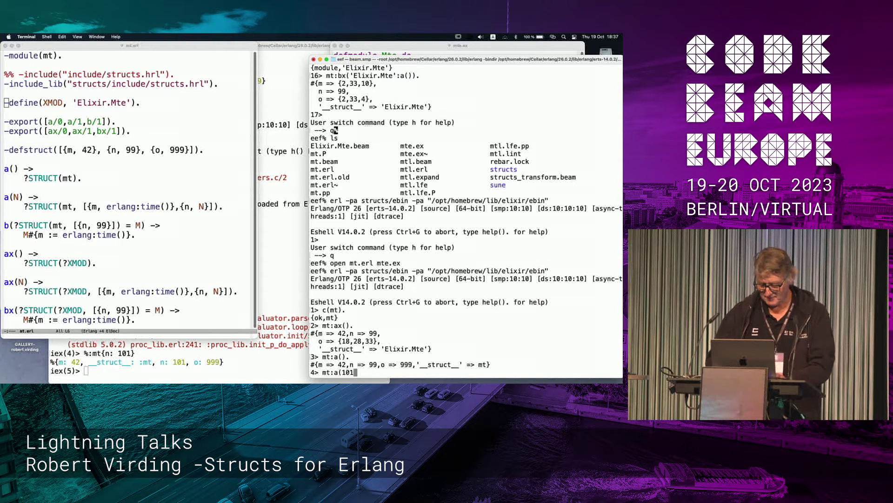
type(").")
key("Return")
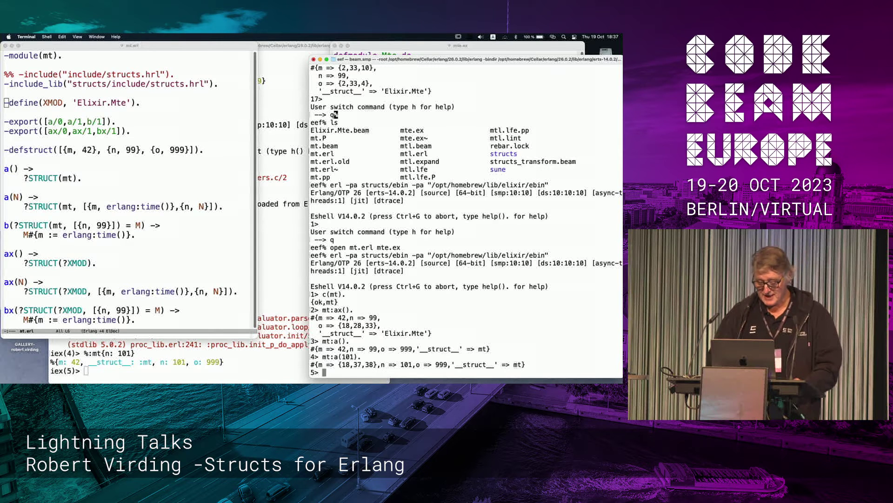
type("mt")
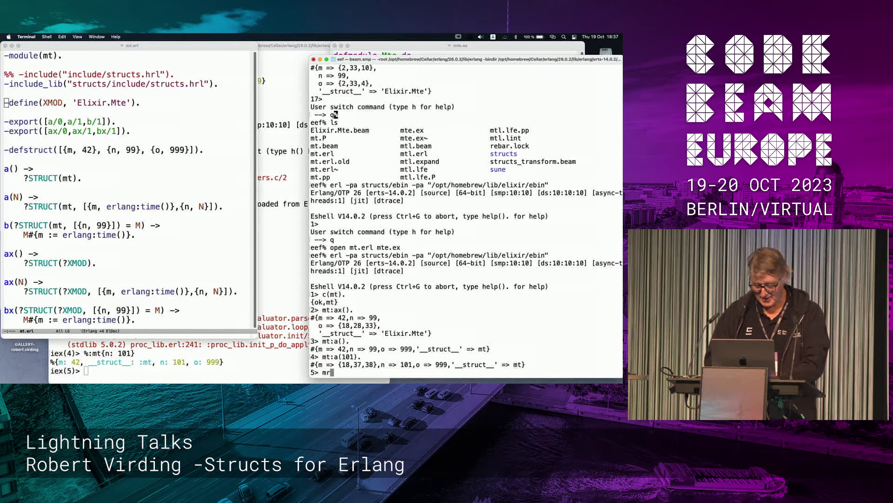
type(":ax")
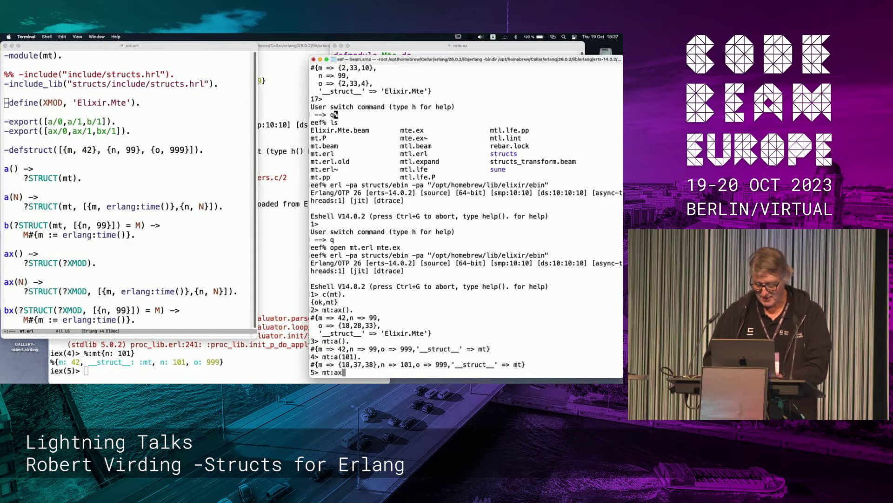
type("().")
Step: Re-run mt:ax(), erase the unfinished mt:bx call, and dismiss the accidental Spotlight search
key("Return")
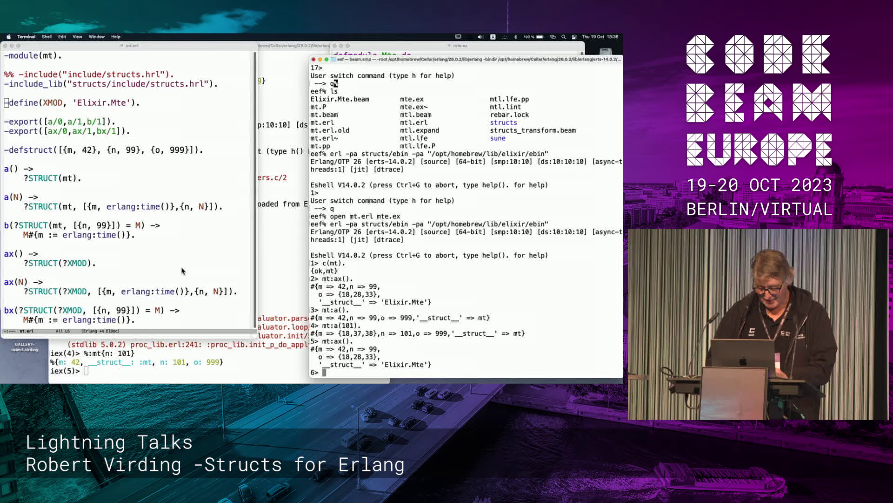
type("mt:")
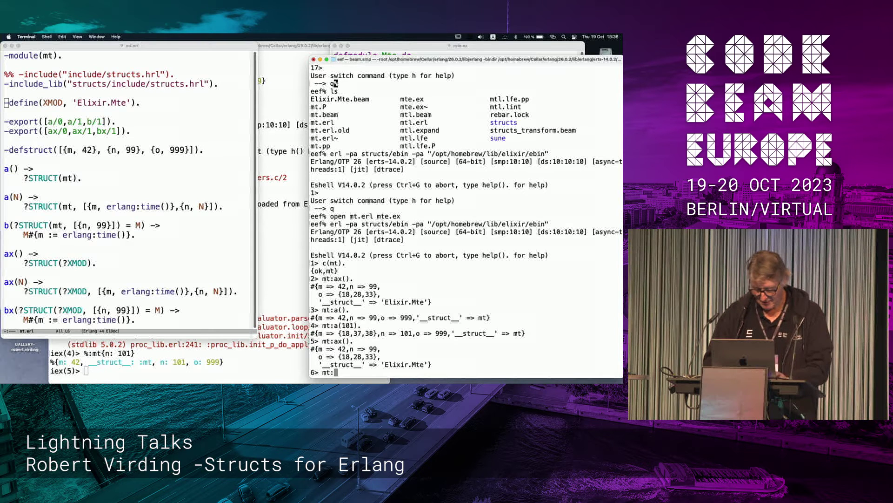
type("bx")
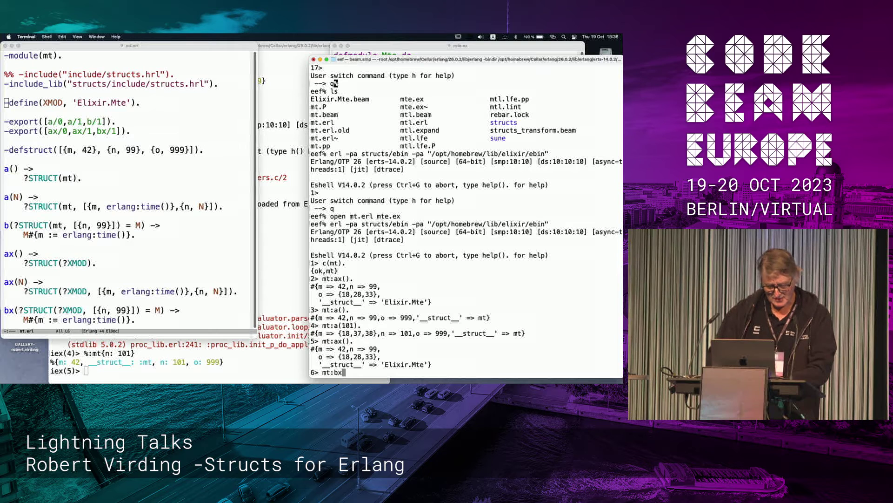
key("BackSpace")
key("BackSpace")
key("BackSpace")
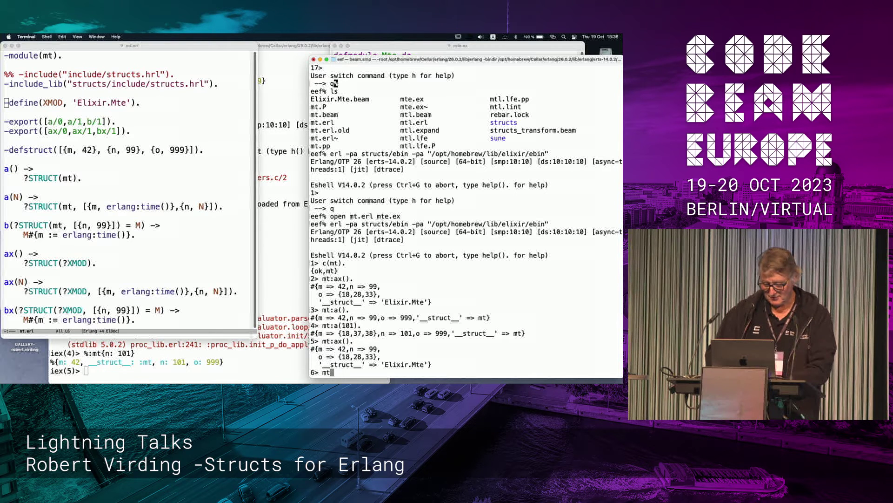
type("M")
key("super+space")
type("=")
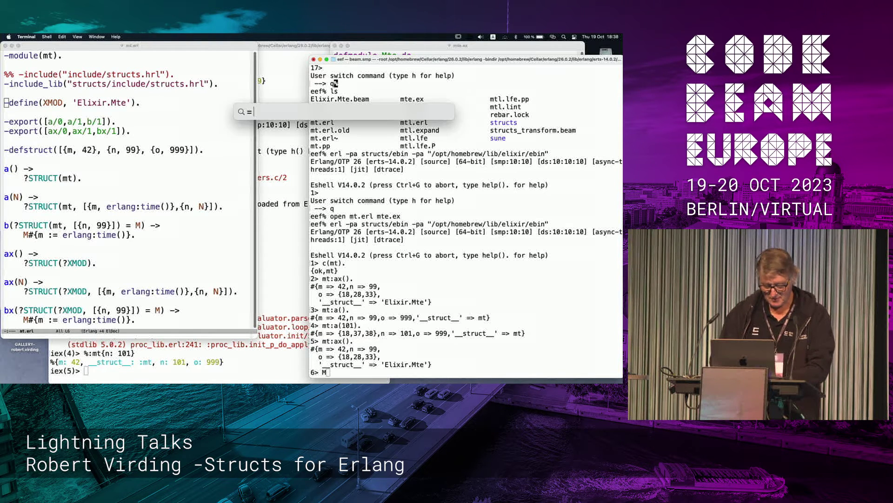
type(" mt")
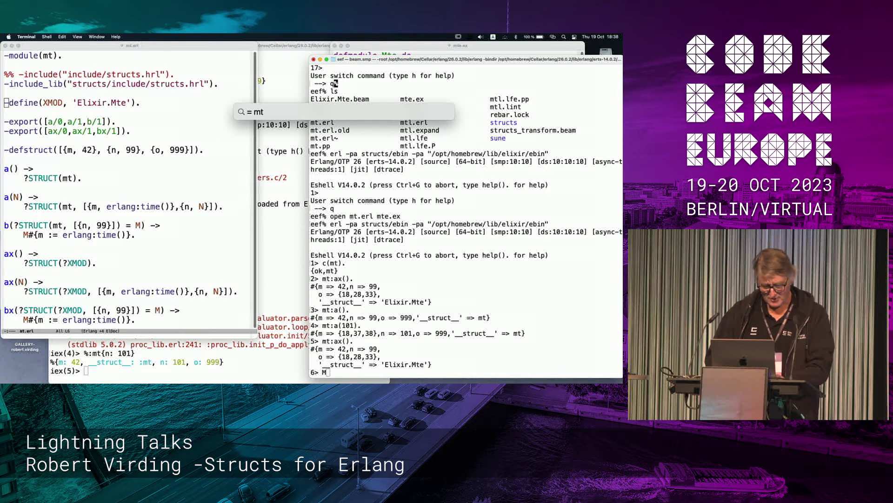
type(":")
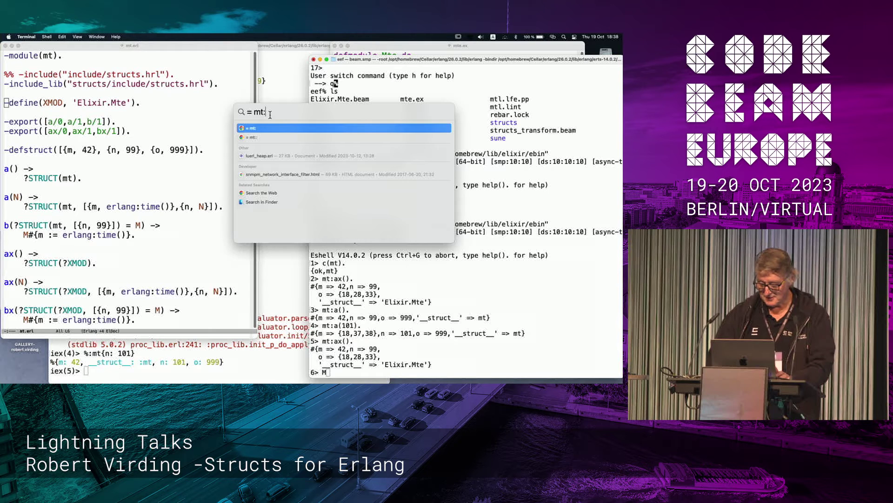
key("BackSpace")
key("BackSpace")
key("BackSpace")
key("BackSpace")
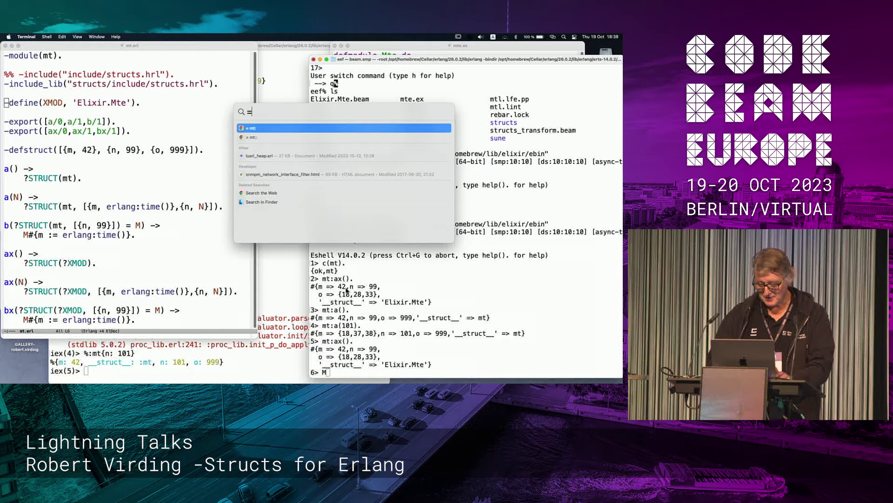
key("Escape")
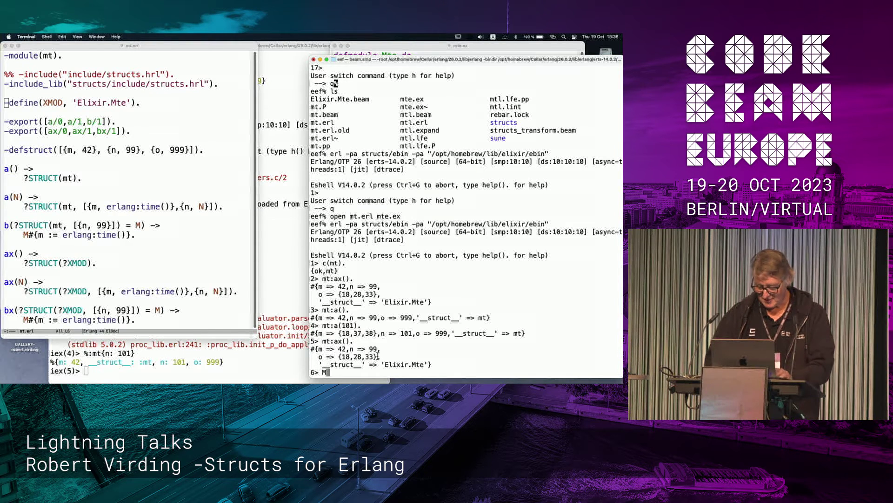
type("= mt")
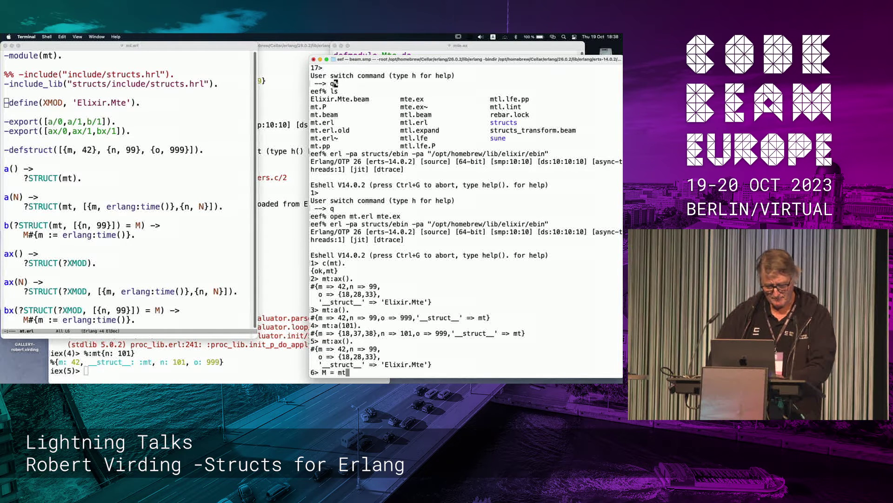
type("a")
Step: Bind M = mt:a() and Mx = mt:ax() in the Erlang shell
key("BackSpace")
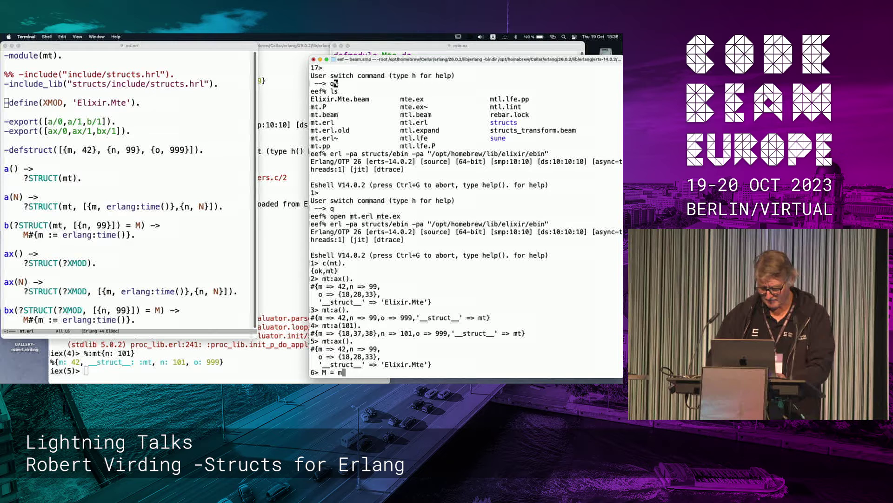
type("t:")
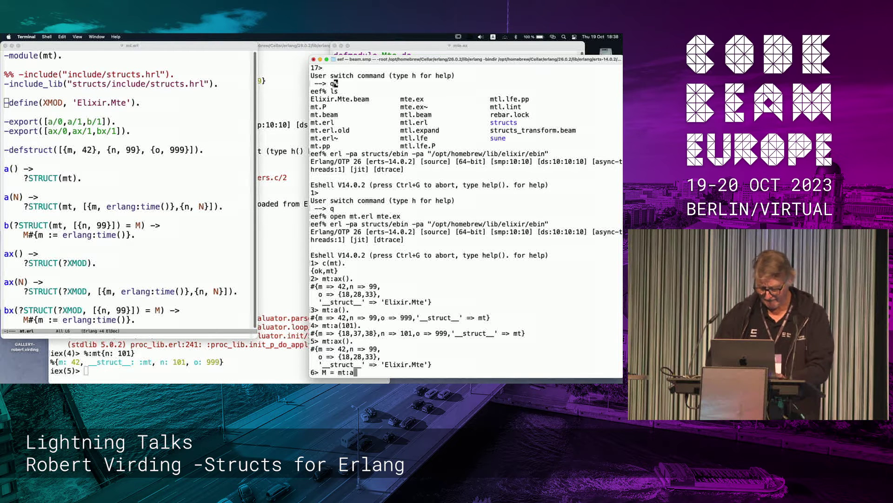
type("a().")
key("Return")
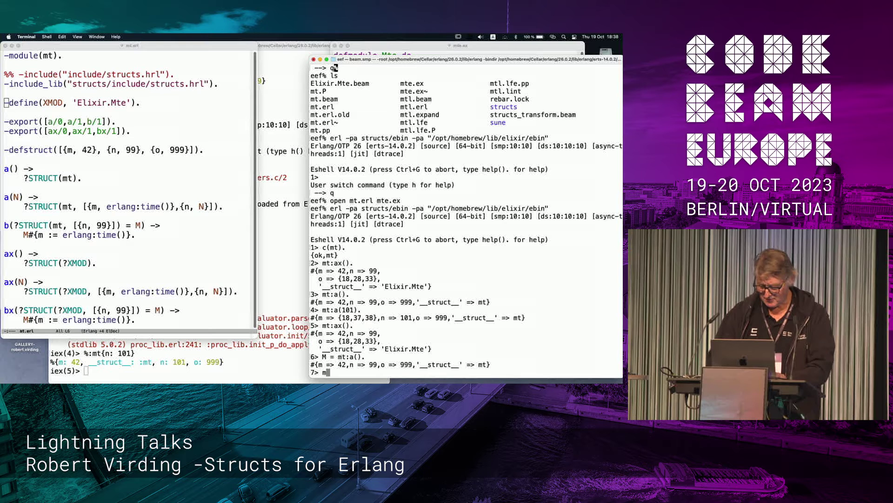
type("mt")
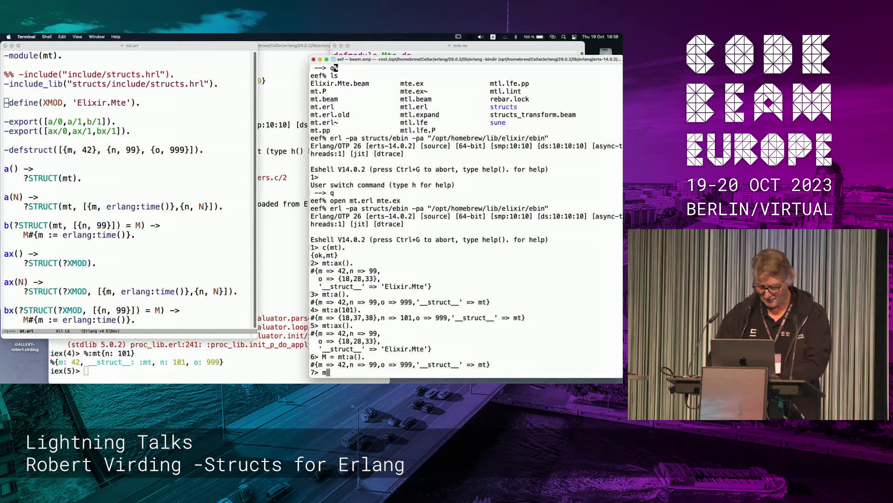
type(":")
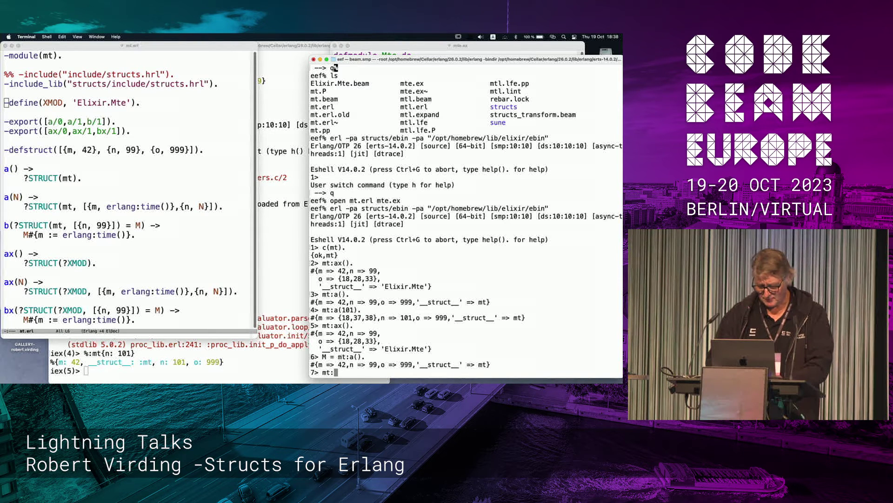
key("Up")
key("ctrl+a")
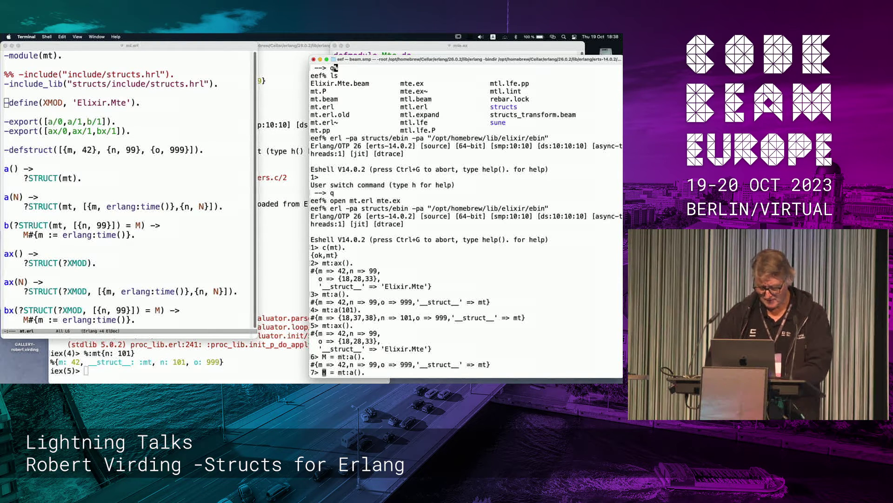
type("x")
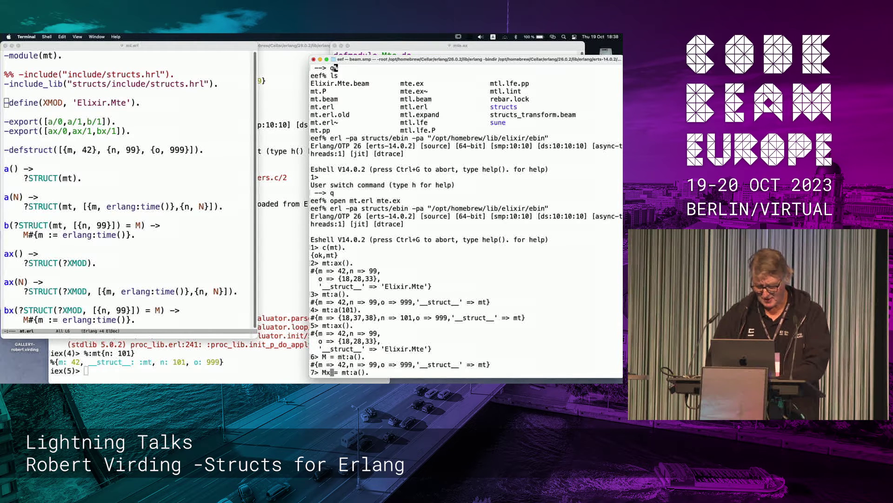
key("Right")
key("Right")
key("Right")
type("x")
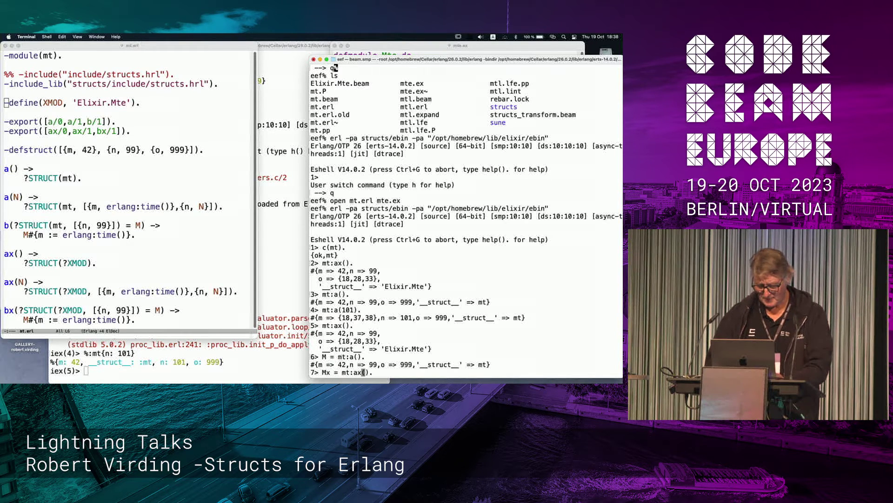
key("Return")
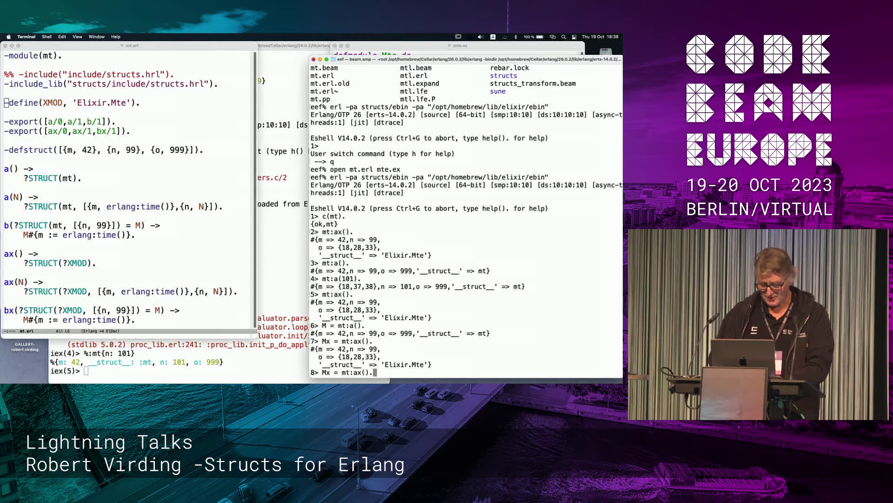
type("mt")
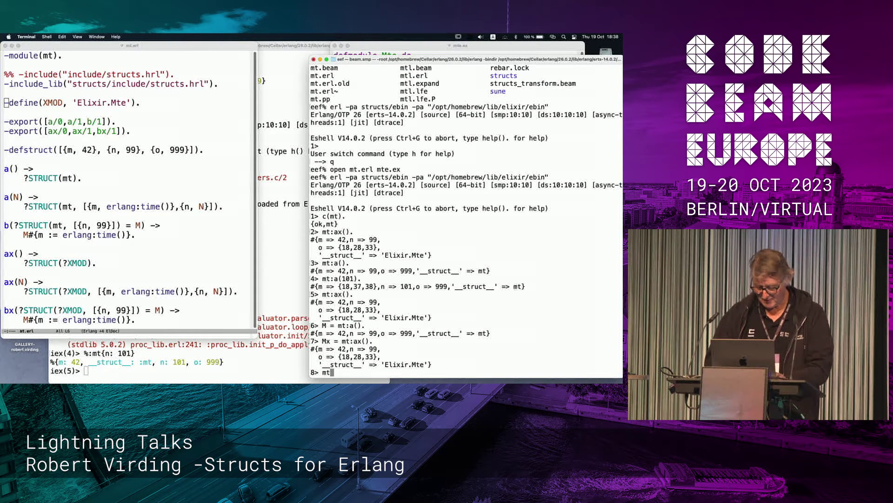
type(":bc(Mx")
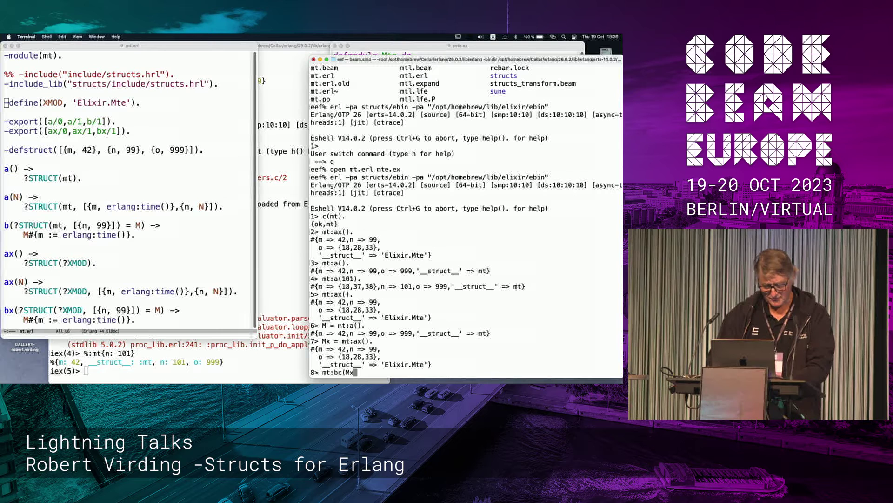
type(")")
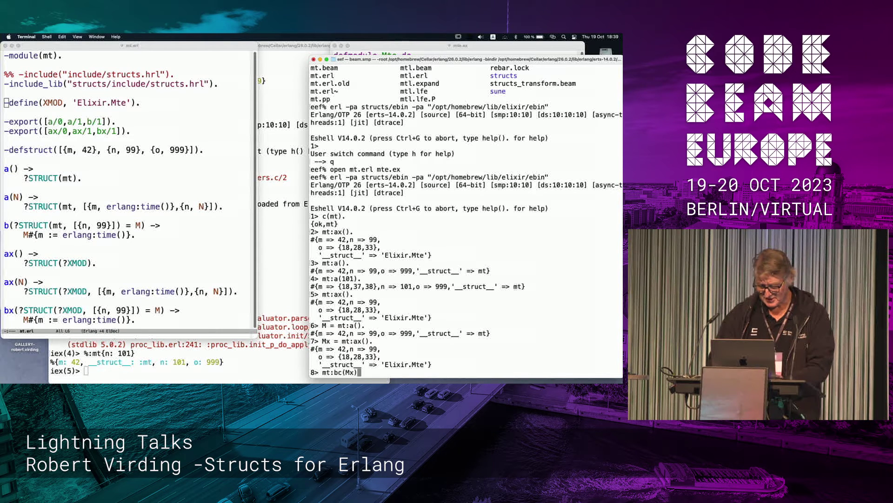
type(".")
Step: Run the mistyped mt:bc(Mx), then correct it to mt:bx(Mx) and run it
key("Return")
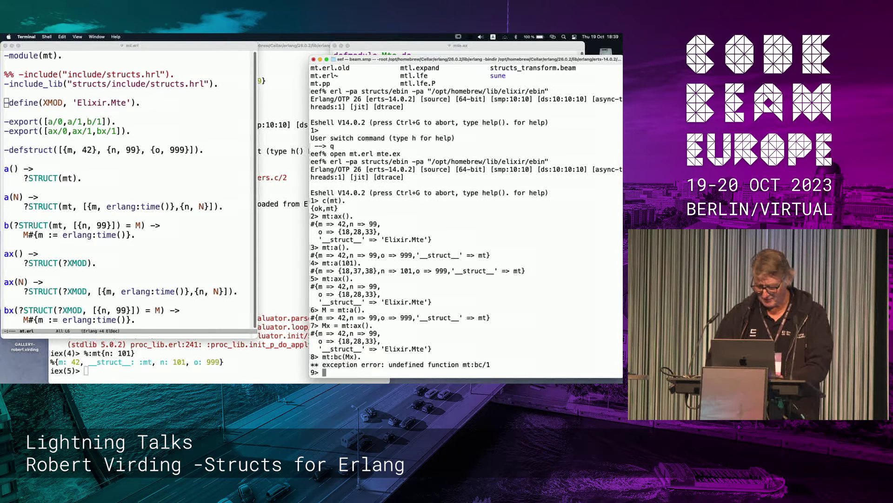
key("Up")
key("ctrl+a")
key("Right")
key("Right")
key("Right")
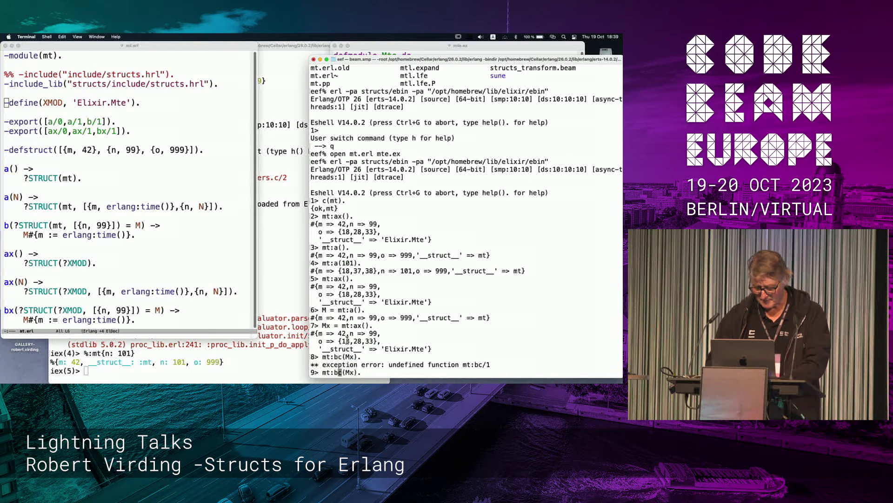
key("BackSpace")
type("x")
key("Return")
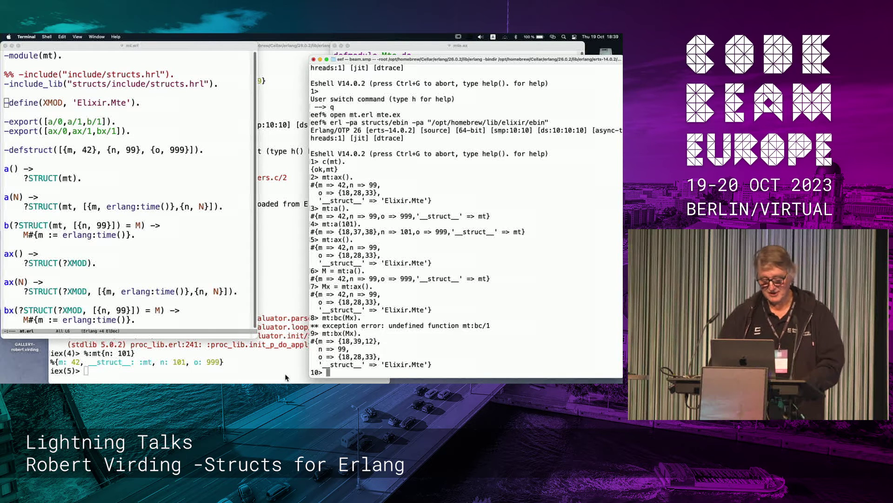
Step: In the IEx shell, clear the mistyped input and run :mt.a()
left_click(208, 360)
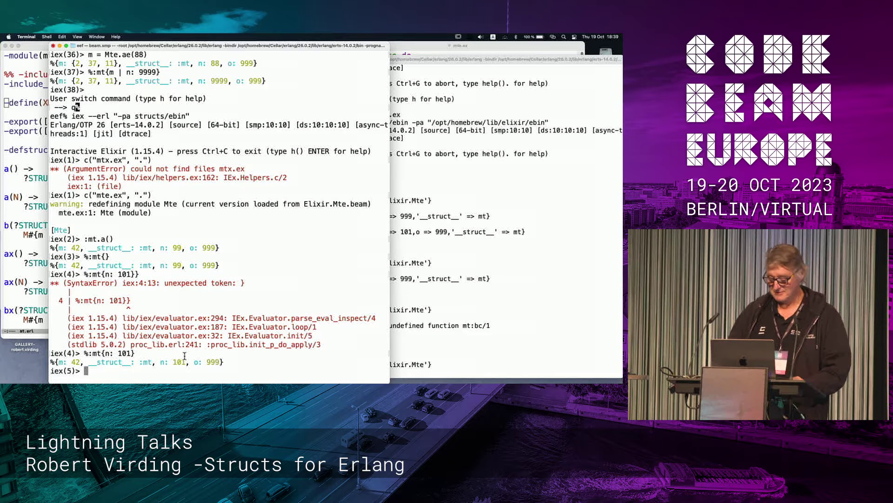
type(":t")
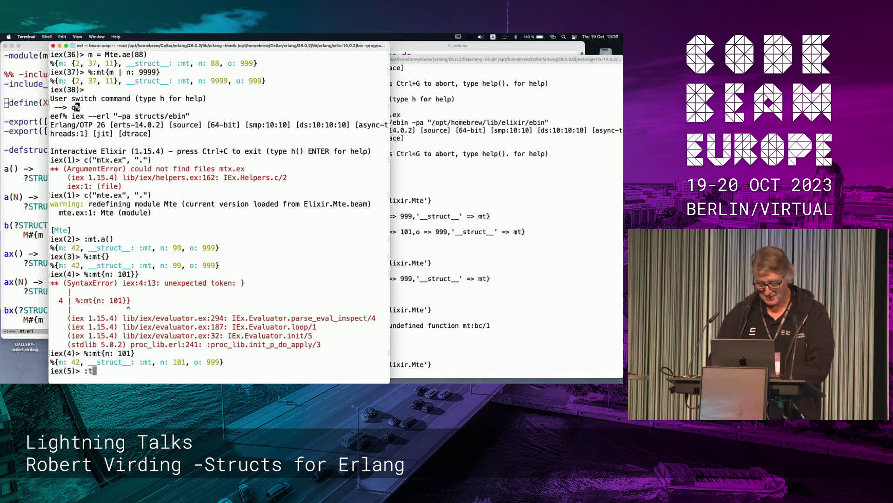
key("BackSpace")
key("BackSpace")
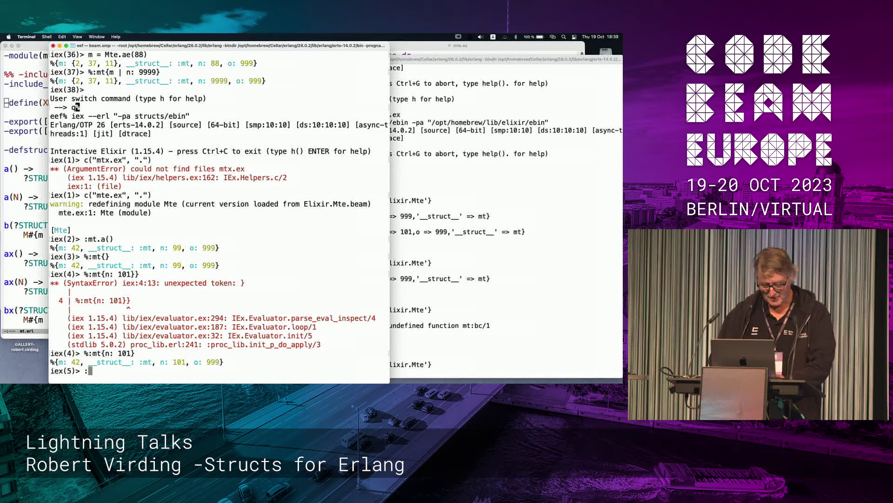
key("BackSpace")
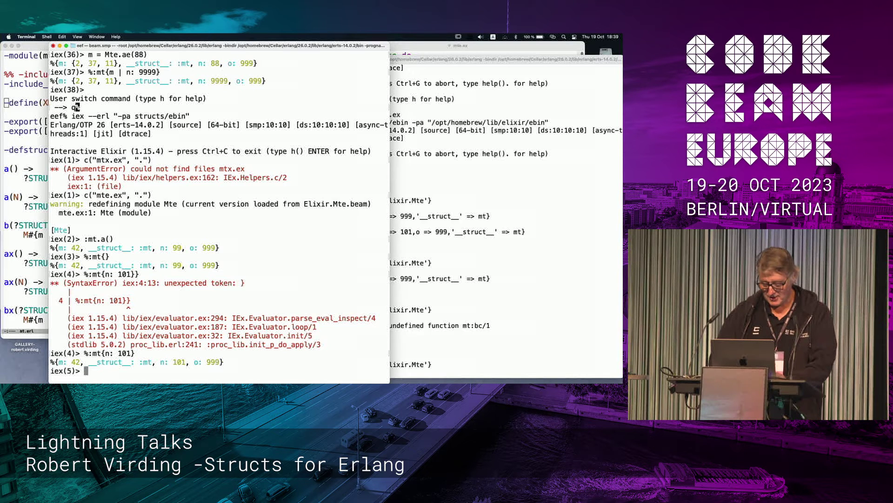
type(":")
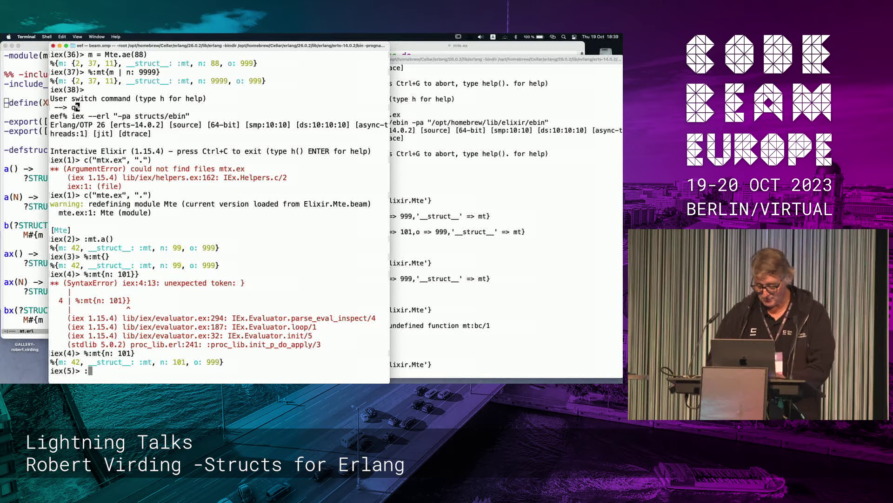
type("mt.")
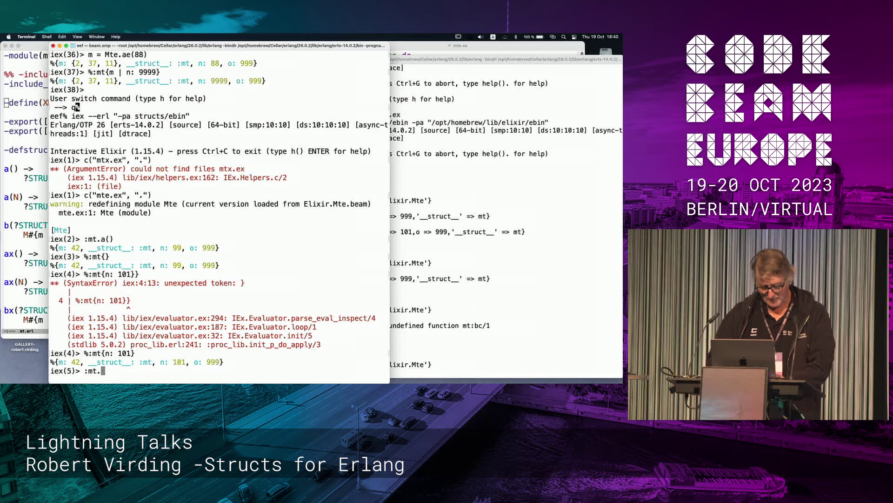
type("a(")
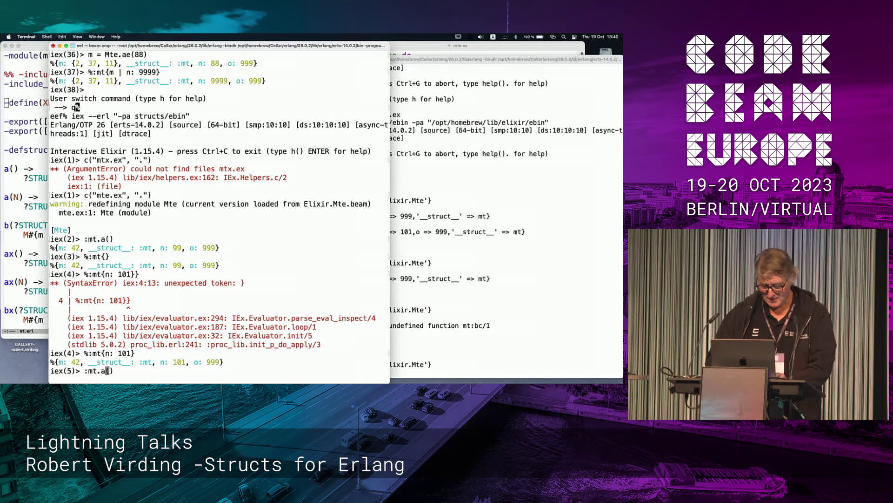
key("Return")
Step: Edit the recalled call to :mt.ax() and run it, returning a %Mte struct
key("Up")
key("Left")
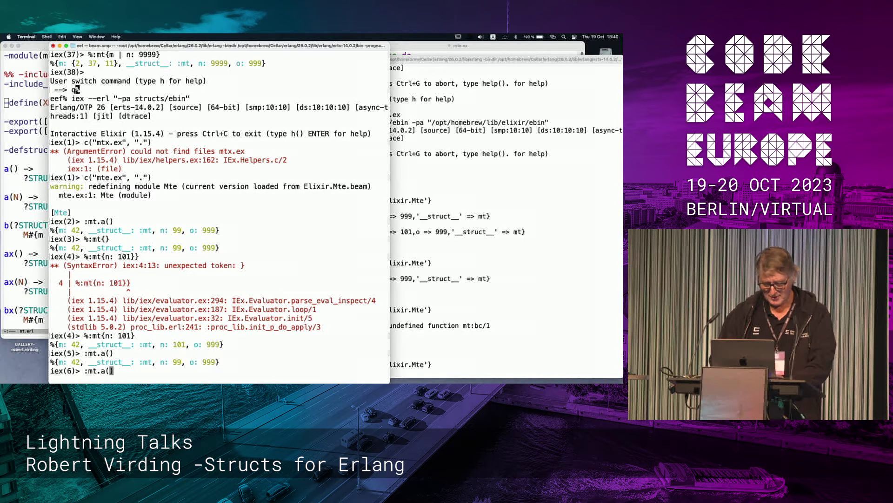
key("Left")
type("x")
key("Return")
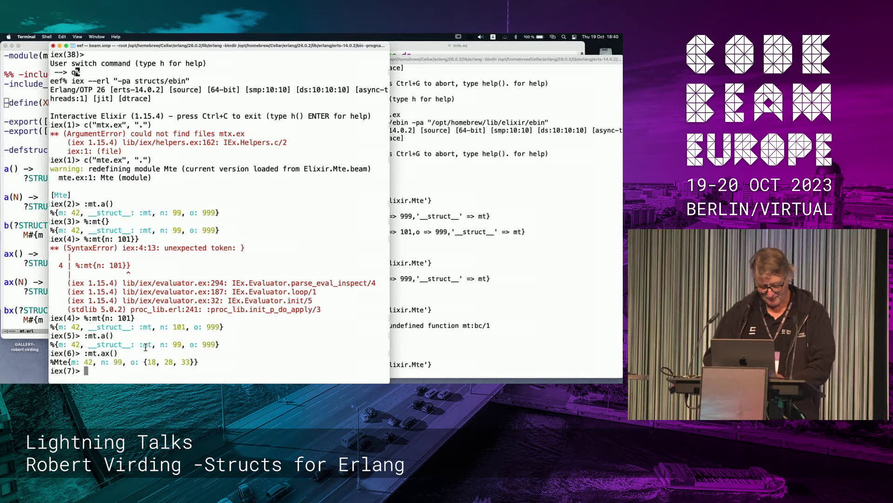
Step: Bind m = :mt.a(), update it with %:mt{m | o: 100}, then raise the mt.erl window
key("Up")
key("Up")
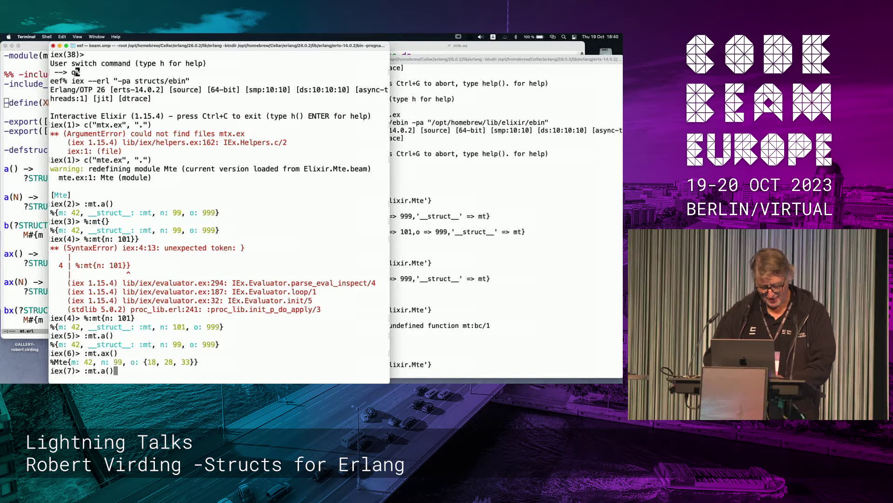
key("ctrl+a")
type(",m")
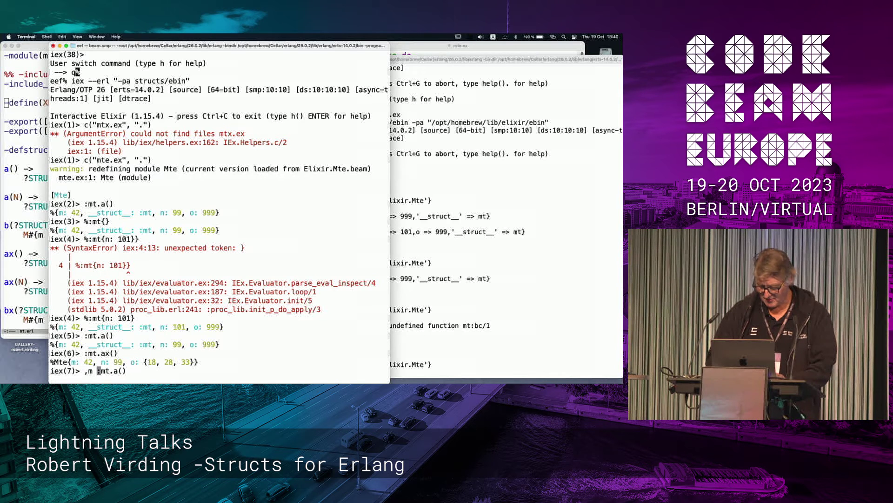
key("BackSpace")
key("BackSpace")
key("BackSpace")
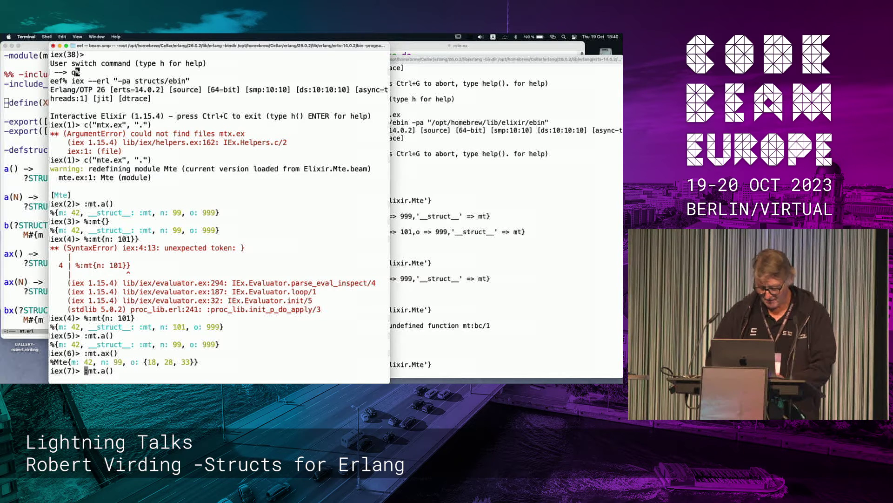
type("m =")
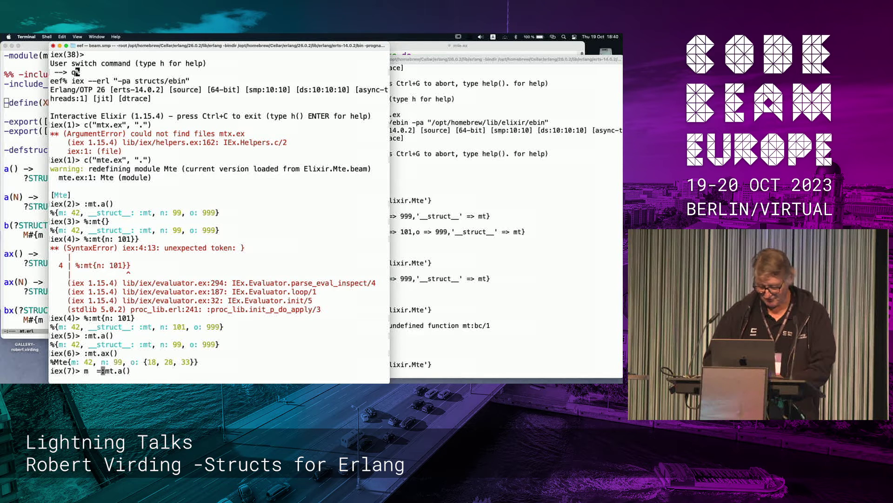
key("Return")
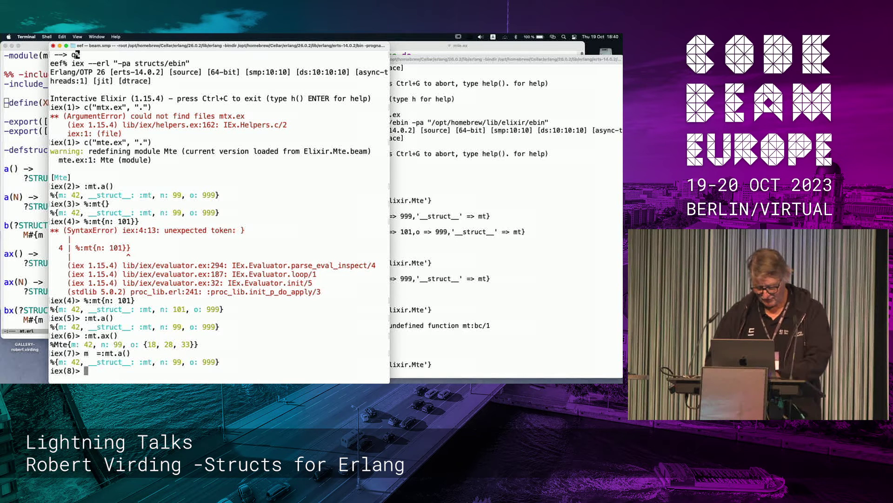
type("%:")
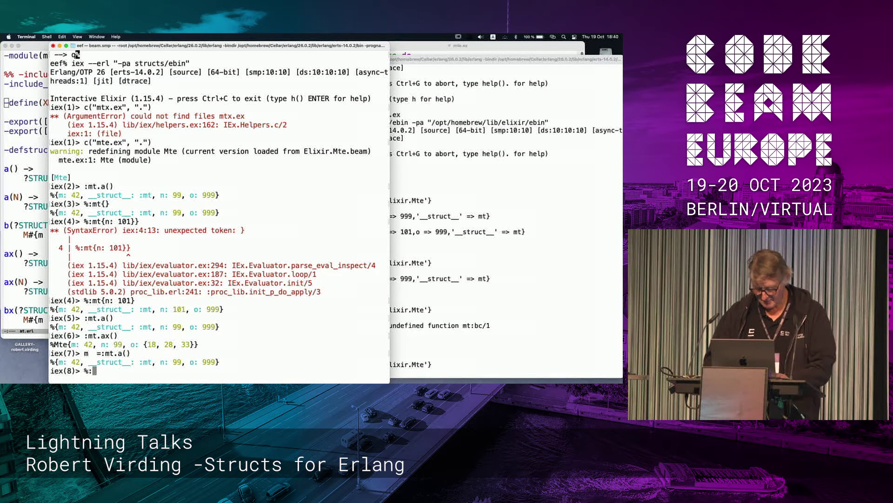
type("mt{m | o: 100")
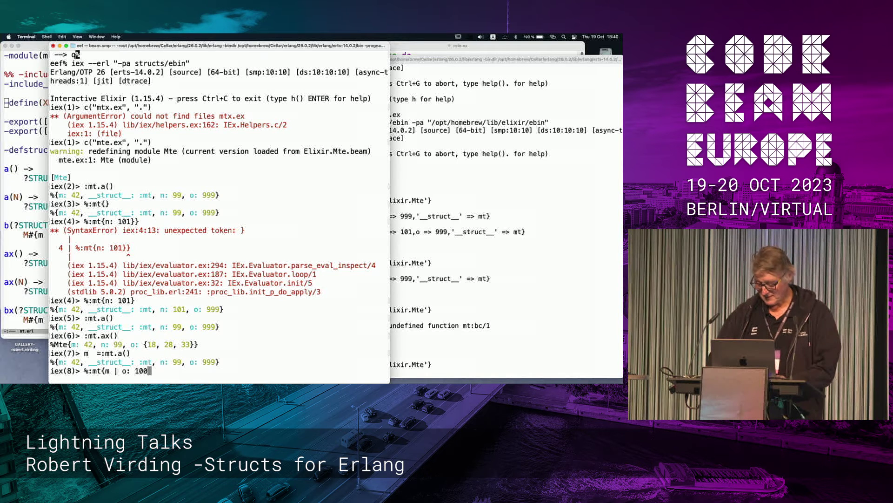
type("}")
key("Return")
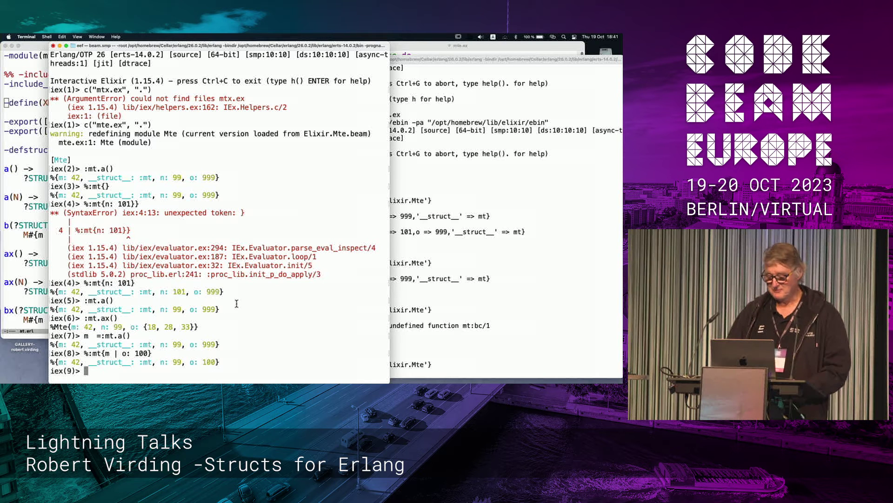
left_click(42, 224)
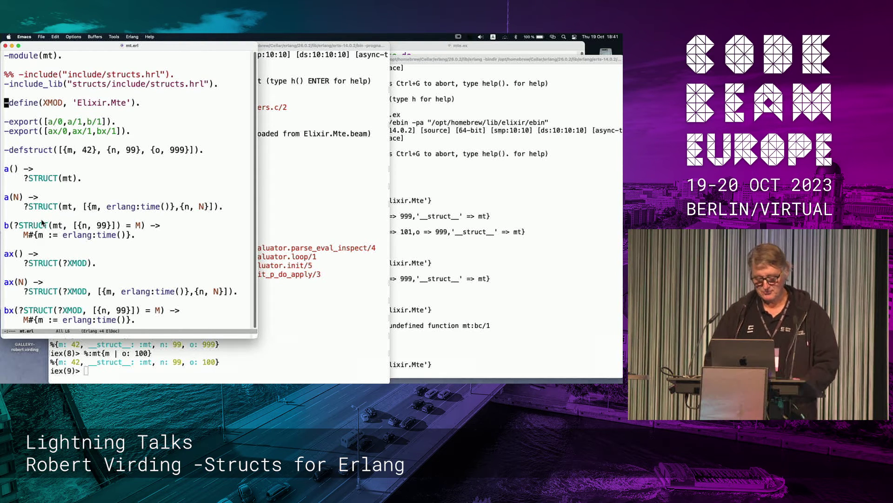
Step: Open structs/include/structs.hrl in Emacs
key("ctrl+x")
key("ctrl+f")
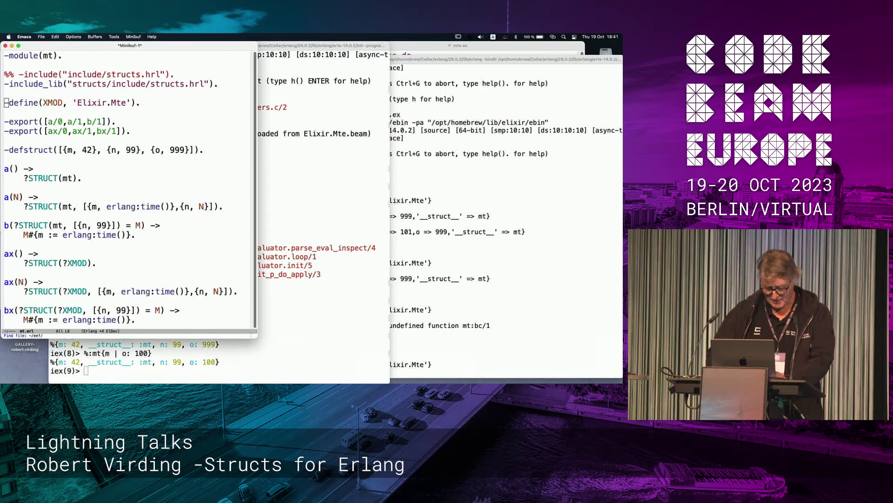
type("structs/include/structs.hrl")
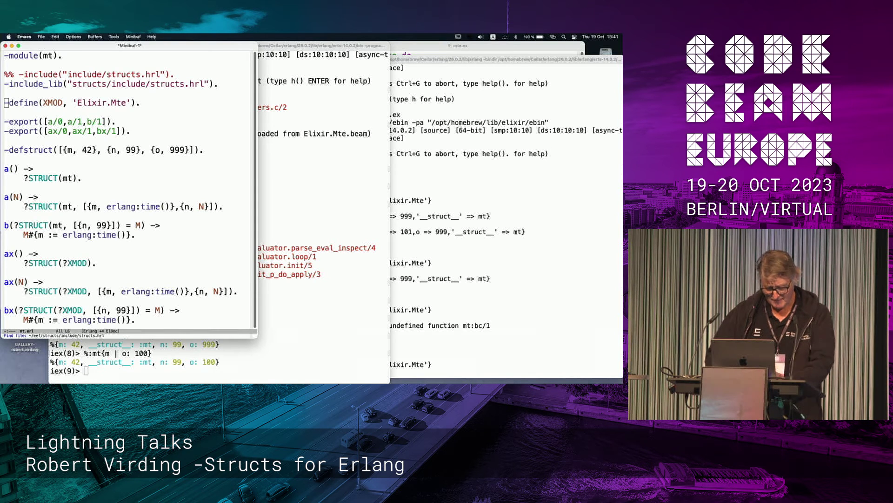
key("Return")
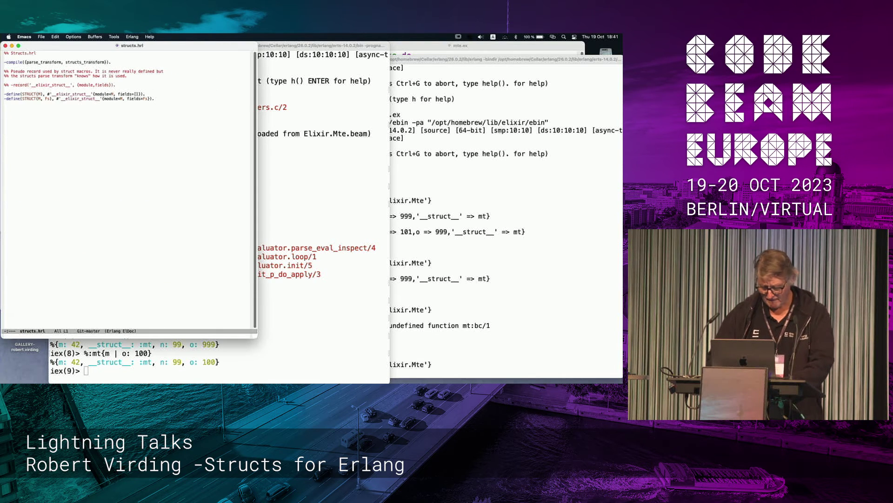
Step: Enlarge the structs.hrl text several steps and widen its window so lines fit
key("ctrl+x")
key("ctrl+plus")
key("plus")
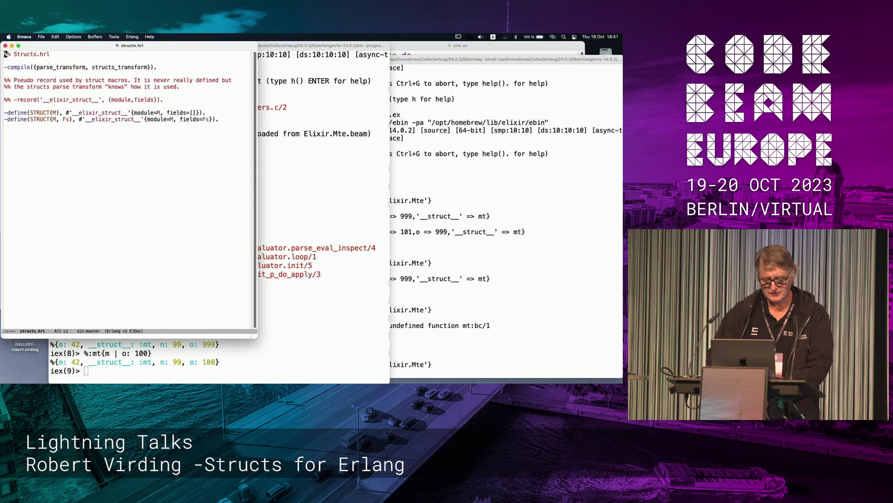
key("plus")
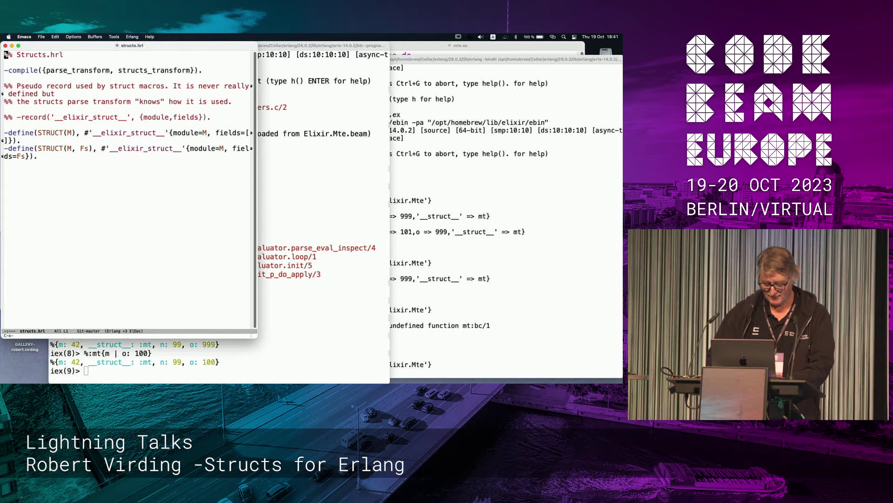
key("ctrl+x")
key("ctrl+g")
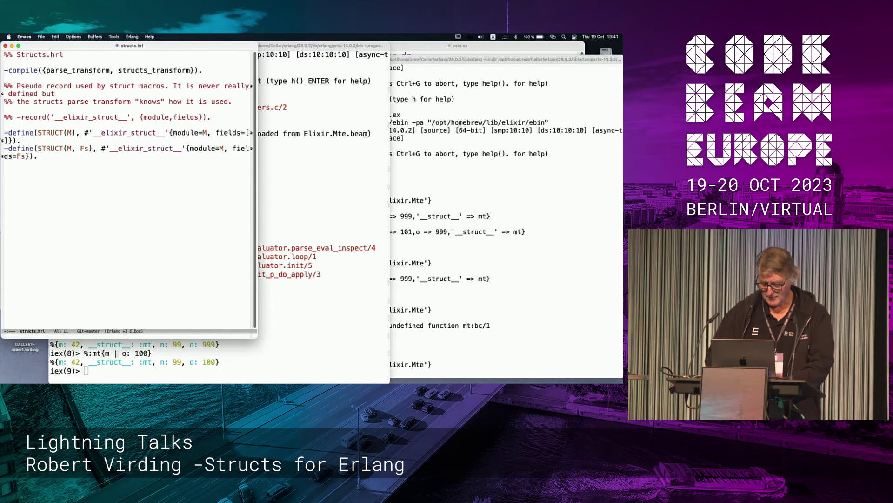
key("ctrl+x")
key("ctrl+plus")
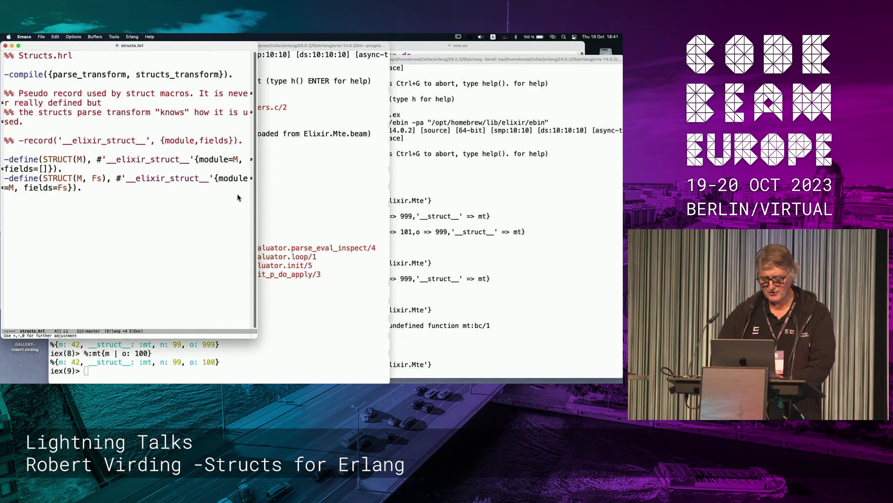
left_click_drag(257, 194, 326, 186)
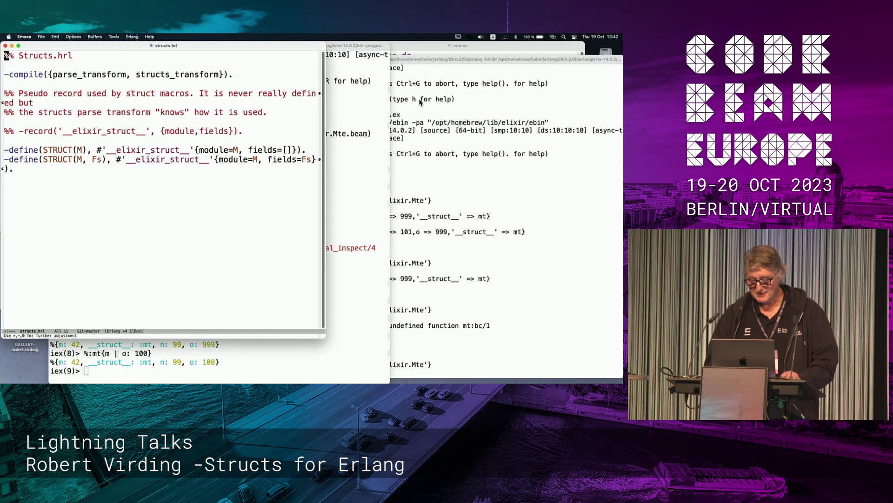
Step: Switch to the Emacs mte.ex source and shift its window slightly right
key("super+Tab")
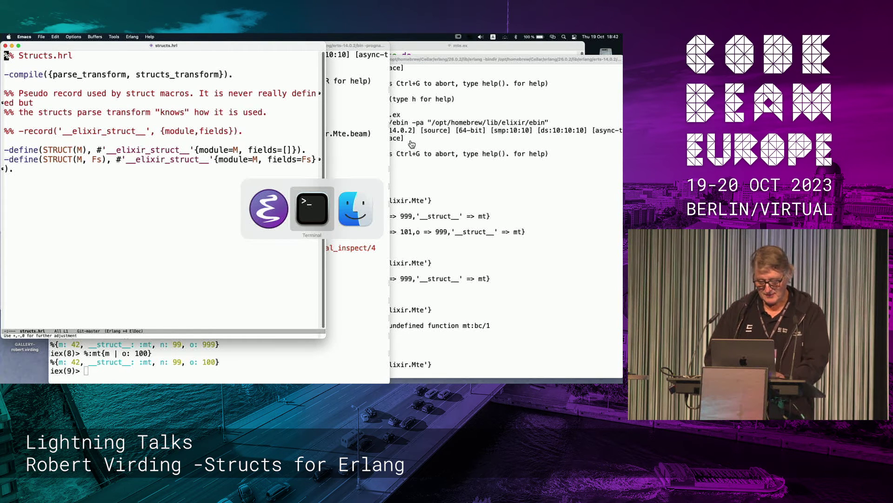
key("super+Tab")
key("super+Tab")
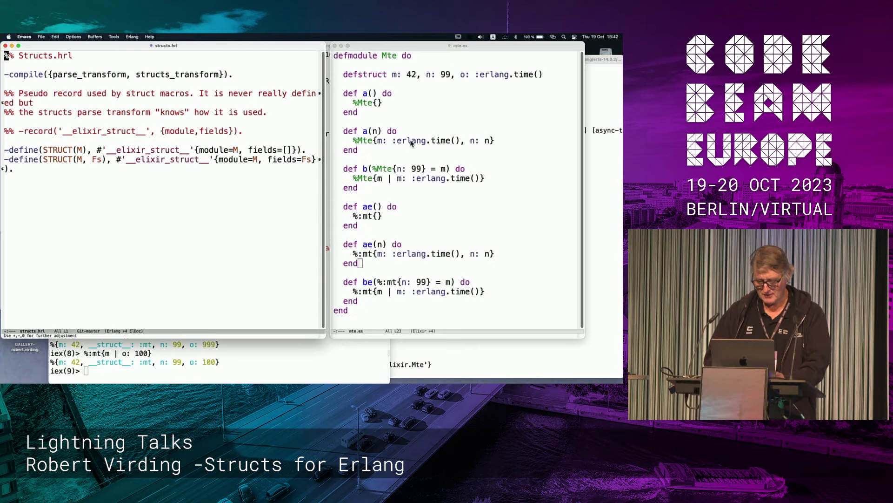
left_click_drag(419, 50, 441, 56)
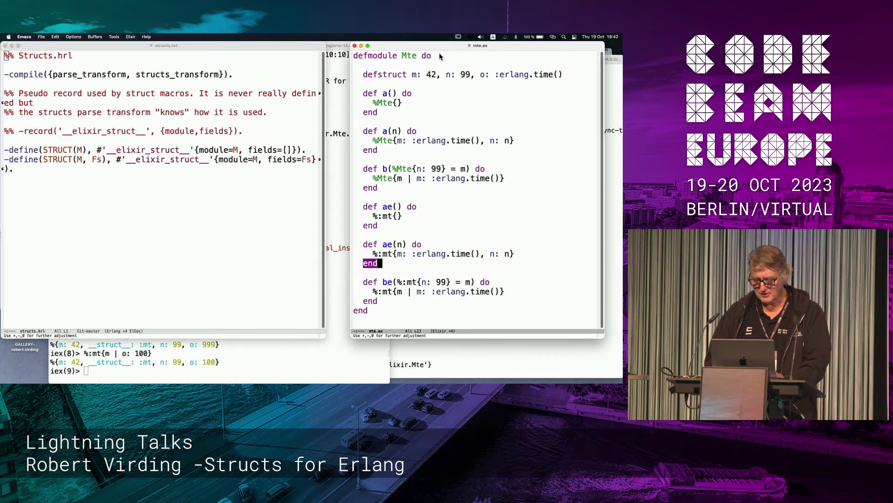
Step: Move the IEx terminal window lower and bring structs.hrl back to the front
left_click(351, 52)
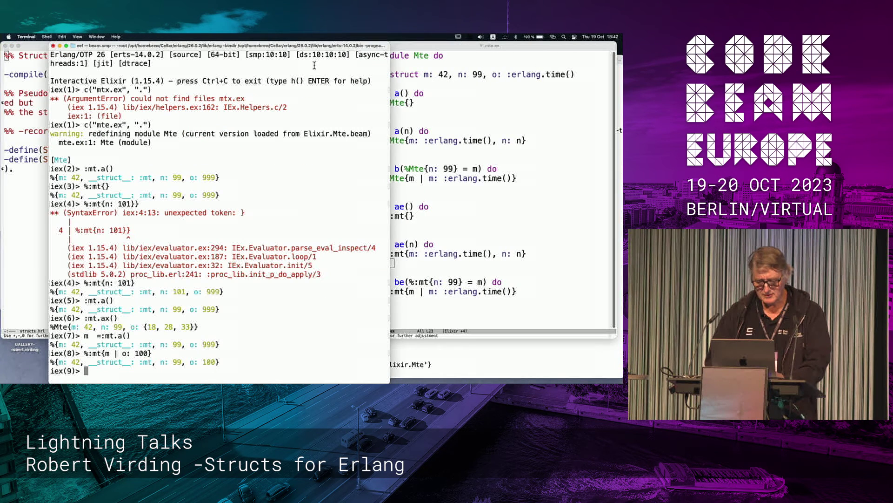
left_click_drag(311, 50, 313, 93)
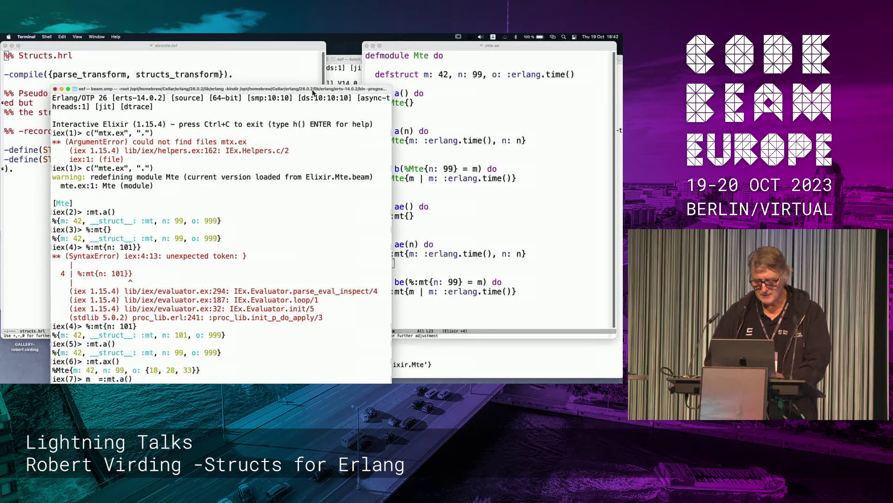
left_click(204, 70)
Step: Nudge structs.hrl right, then show mt.P in enlarged text and a larger window
left_click_drag(196, 46, 231, 47)
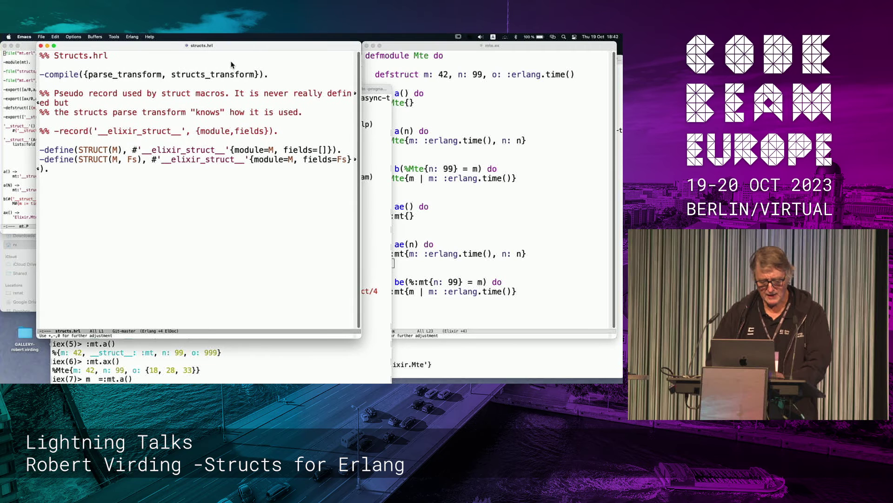
left_click(26, 128)
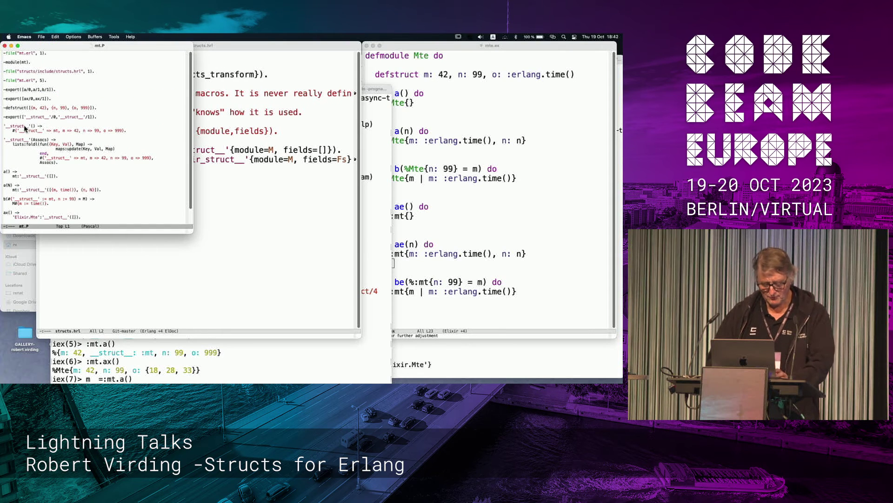
key("ctrl+x")
key("ctrl+plus")
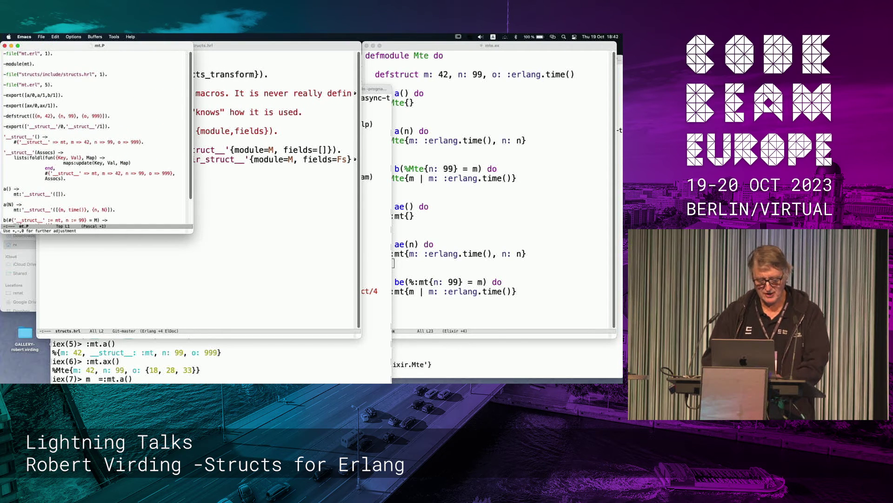
key("plus")
key("plus")
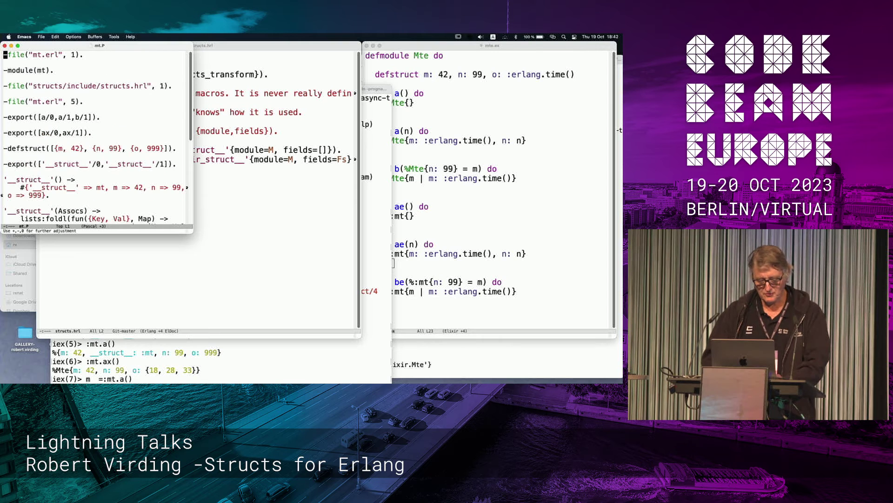
left_click_drag(193, 224, 318, 323)
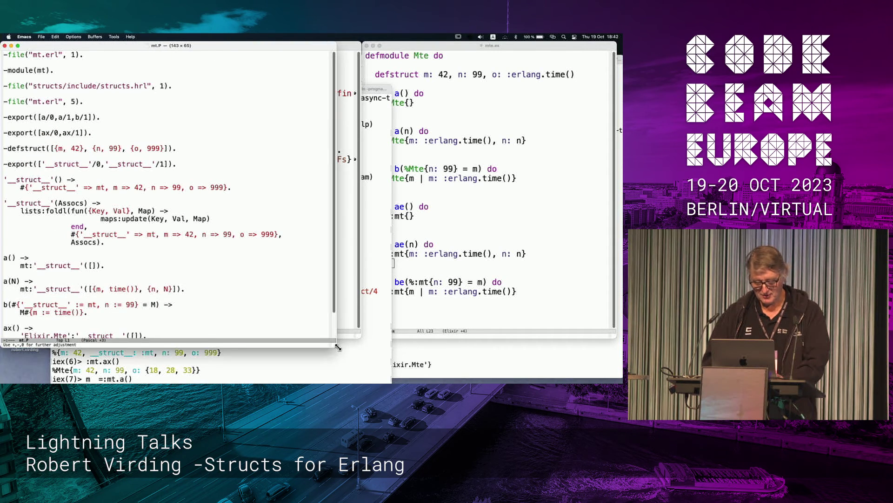
left_click_drag(318, 323, 358, 367)
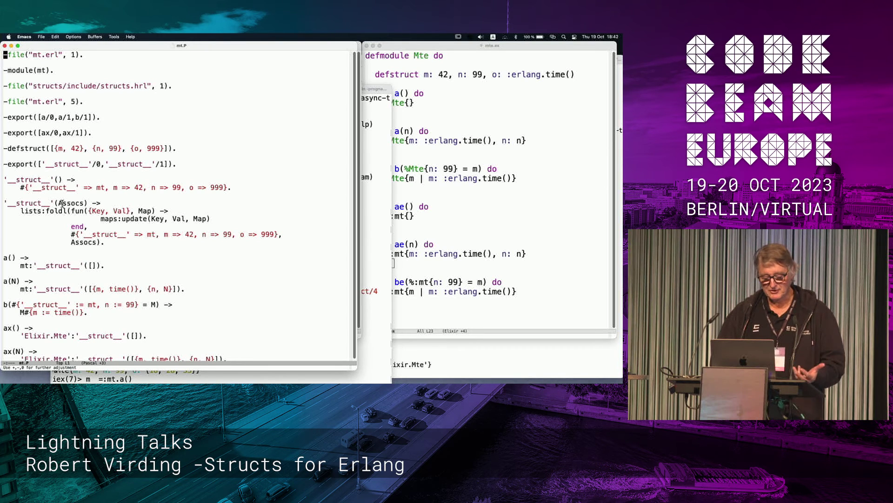
scroll(49, 275, "down", 2)
scroll(47, 273, "down", 2)
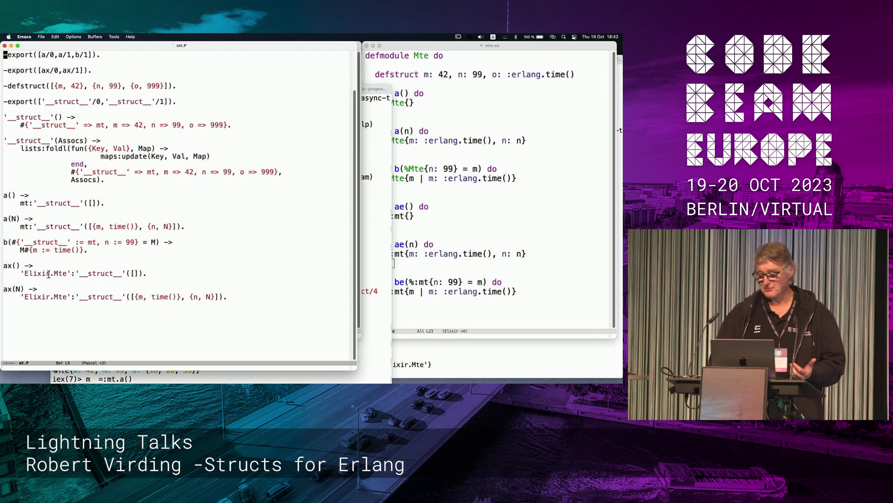